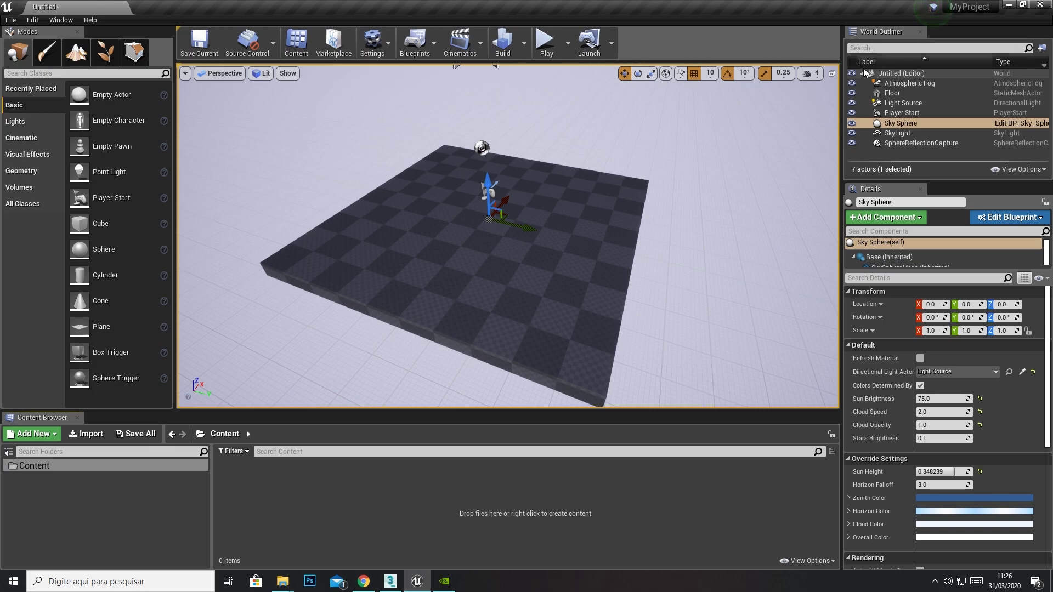
# - Briefly hide and re-show Light Source, Floor and Sky Sphere, then select Light Source (3.141593 lux)
pyautogui.click(852, 104)
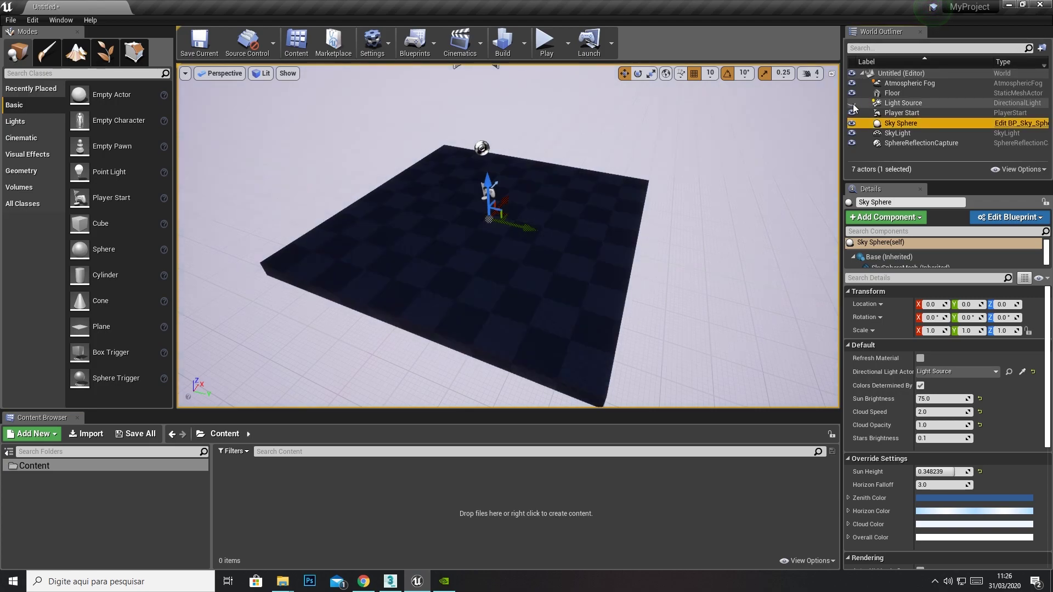
pyautogui.click(852, 103)
pyautogui.click(851, 93)
pyautogui.click(851, 93)
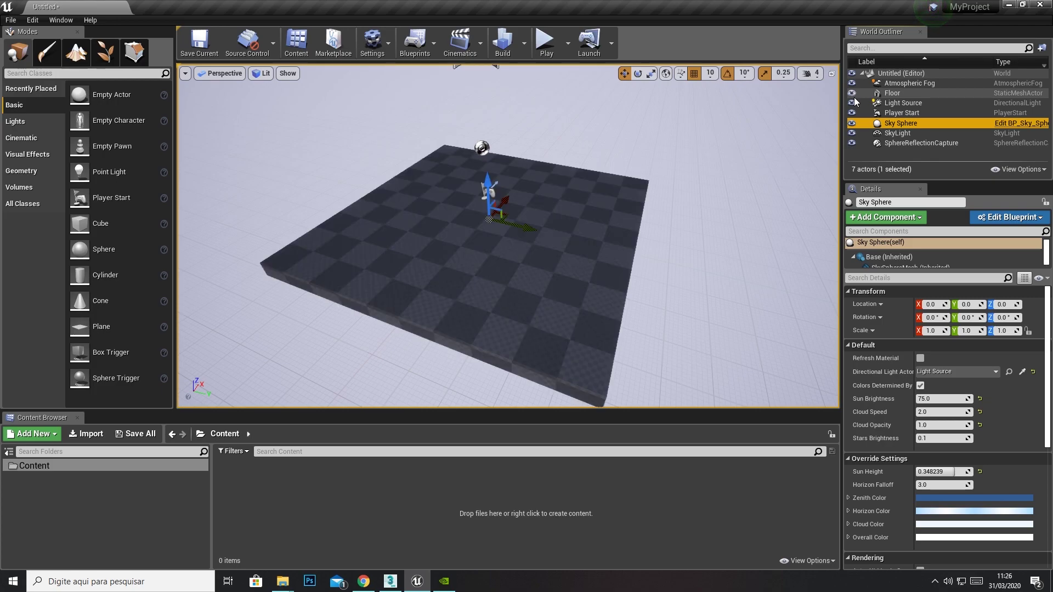
pyautogui.click(852, 122)
pyautogui.click(852, 122)
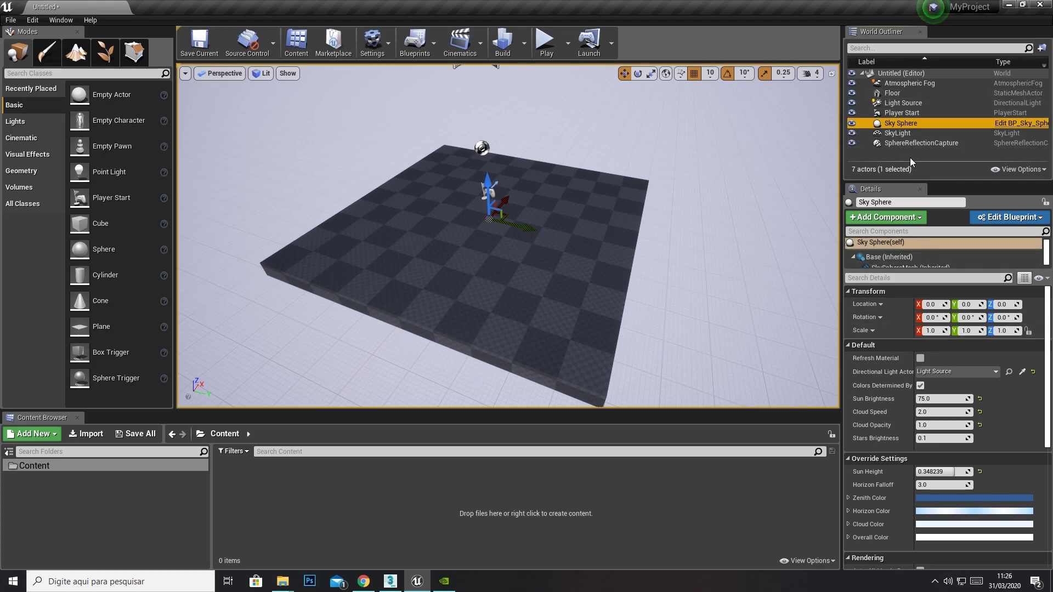
pyautogui.click(894, 105)
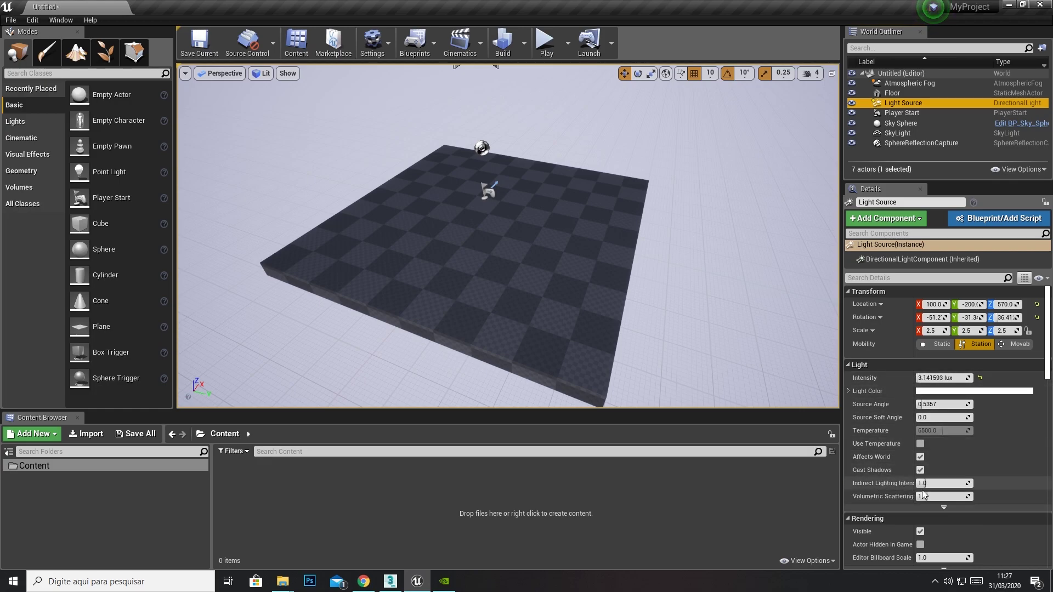
# - Inspect SkyLight, SphereReflectionCapture and Atmospheric Fog, then select the Floor (SM_Template_Map_Floor at Z 20.0)
pyautogui.click(897, 135)
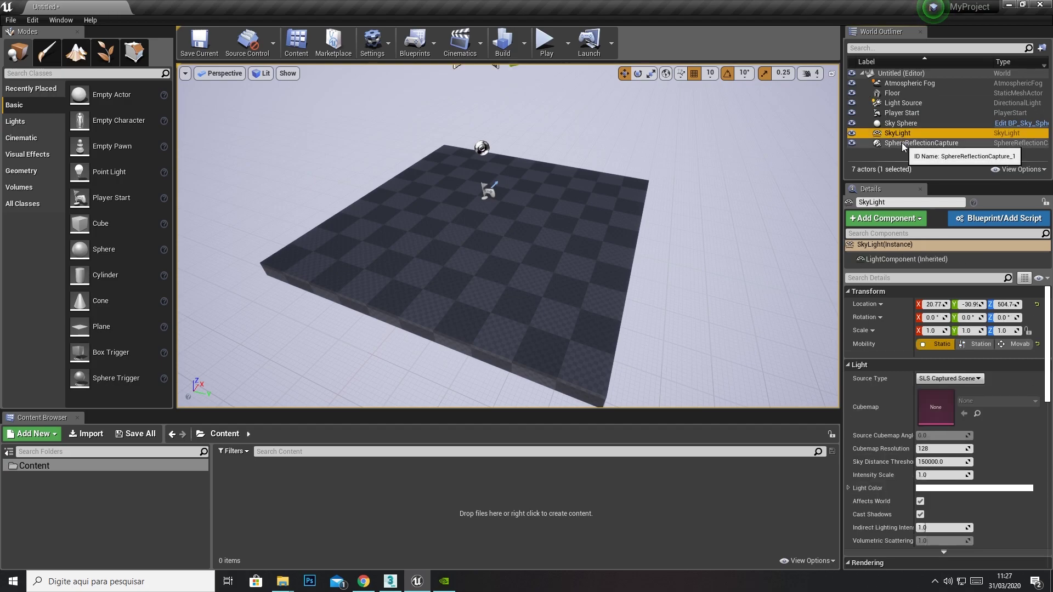
pyautogui.click(899, 143)
pyautogui.click(903, 84)
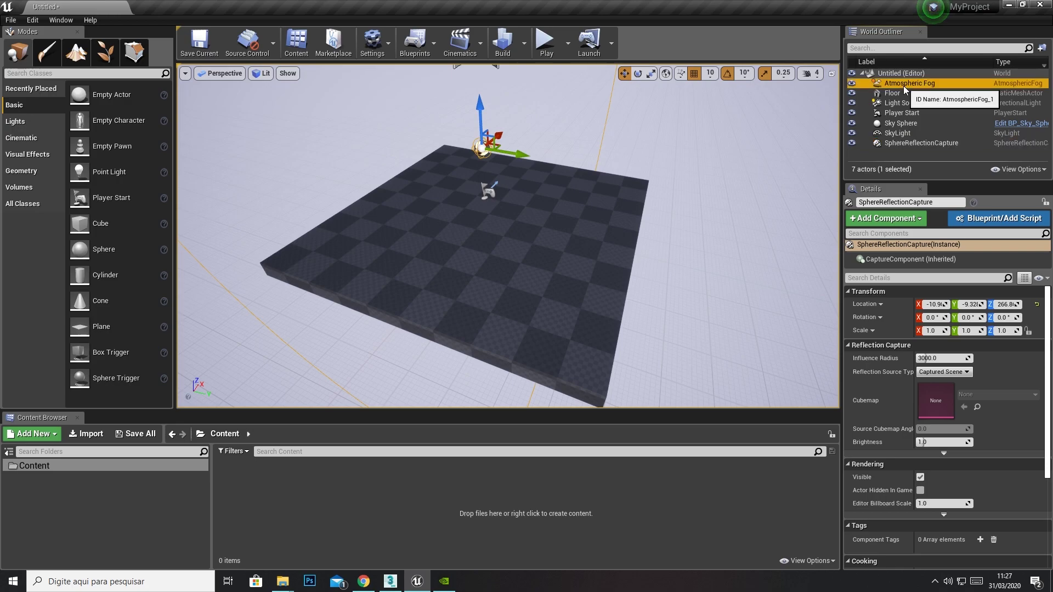
pyautogui.click(898, 96)
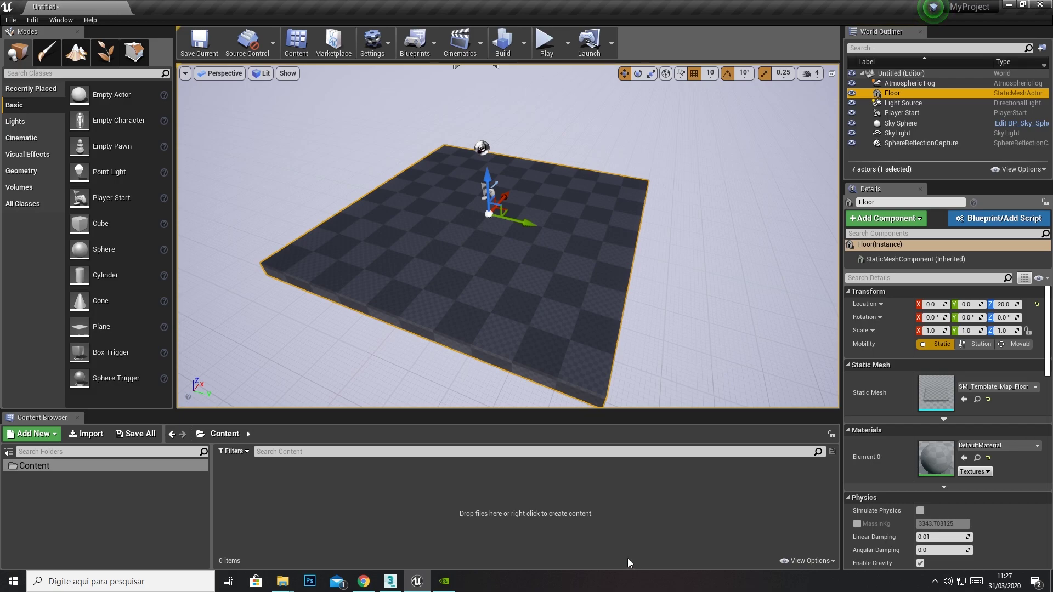
# - Toggle the Content Browser's folder tree off and on, then undock it as a floating window
pyautogui.click(9, 451)
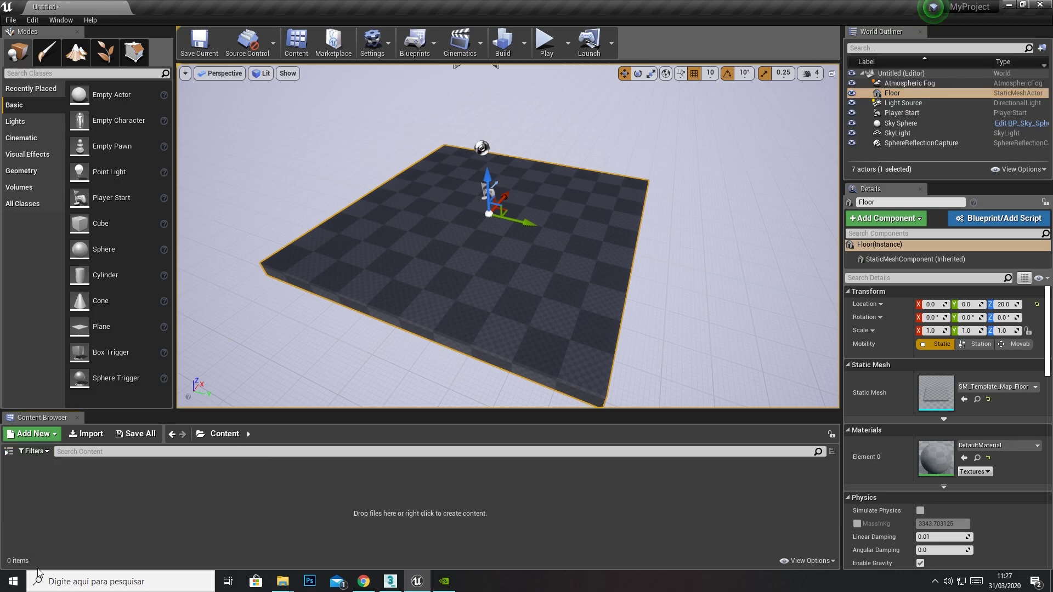
pyautogui.click(9, 452)
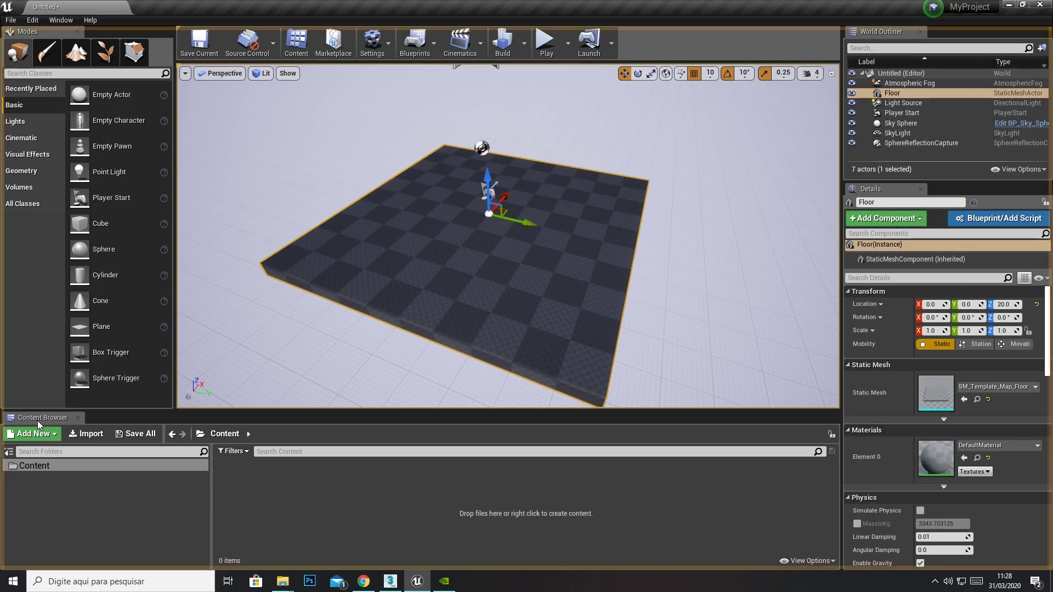
pyautogui.moveTo(40, 424); pyautogui.dragTo(357, 448)
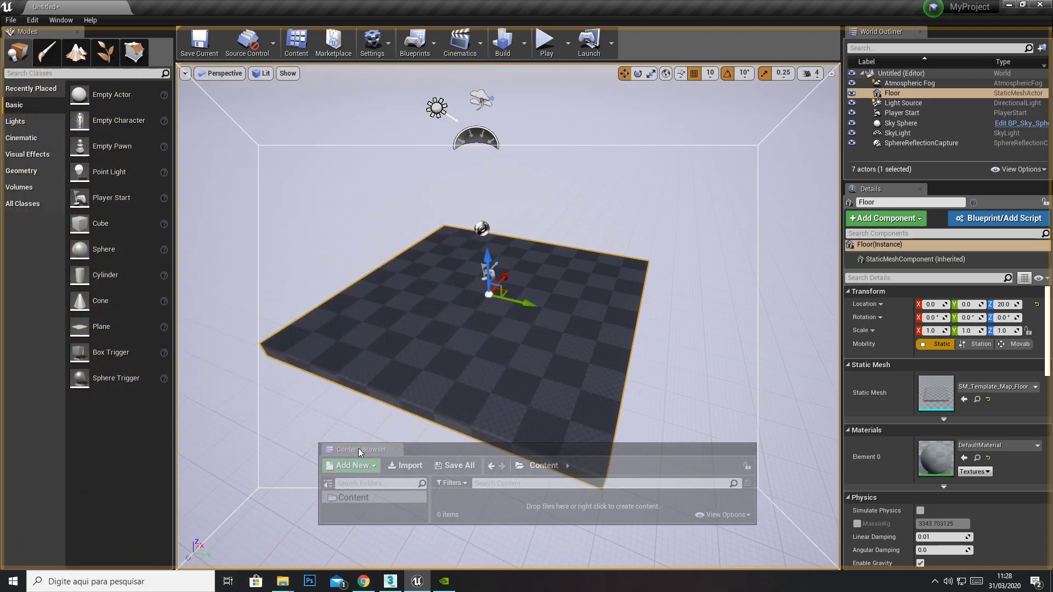
pyautogui.moveTo(357, 449); pyautogui.dragTo(476, 182)
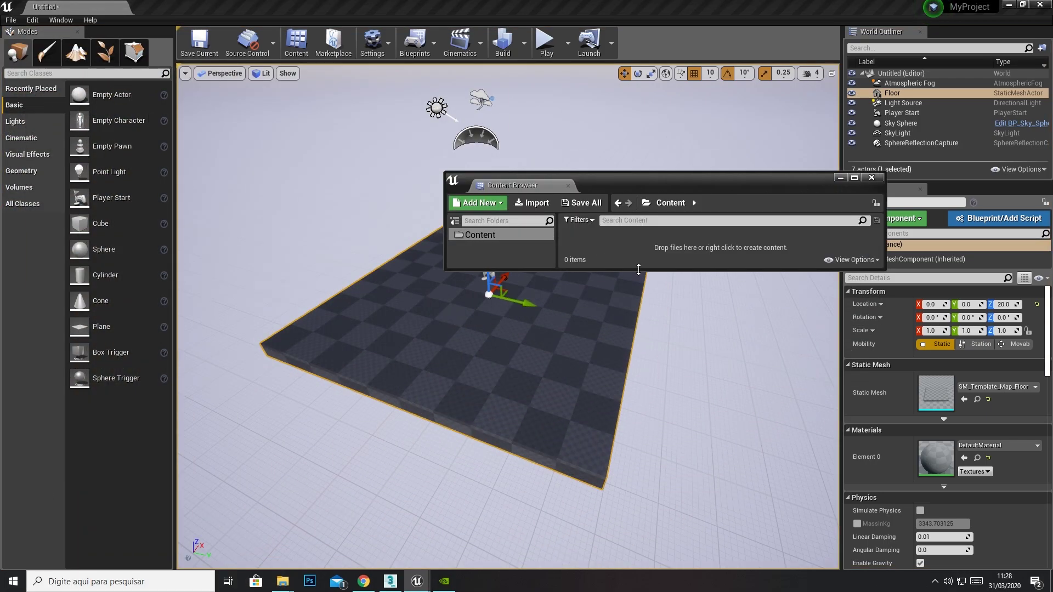
# - Resize the floating Content Browser, centre it over the viewport, and pull out the Details panel
pyautogui.moveTo(638, 269); pyautogui.dragTo(768, 497)
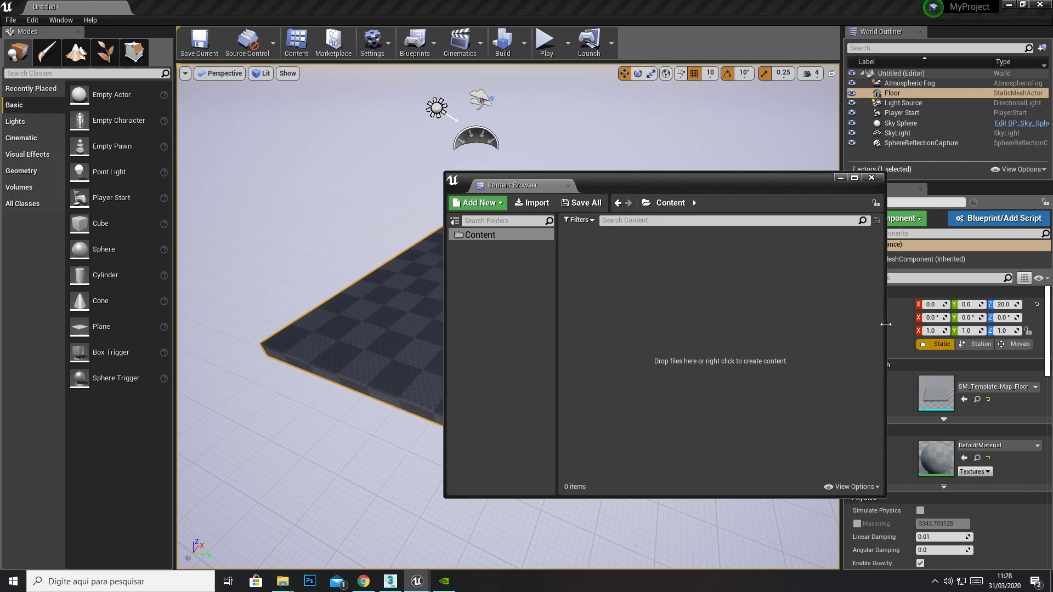
pyautogui.moveTo(883, 318); pyautogui.dragTo(863, 304)
pyautogui.moveTo(756, 192); pyautogui.dragTo(402, 172)
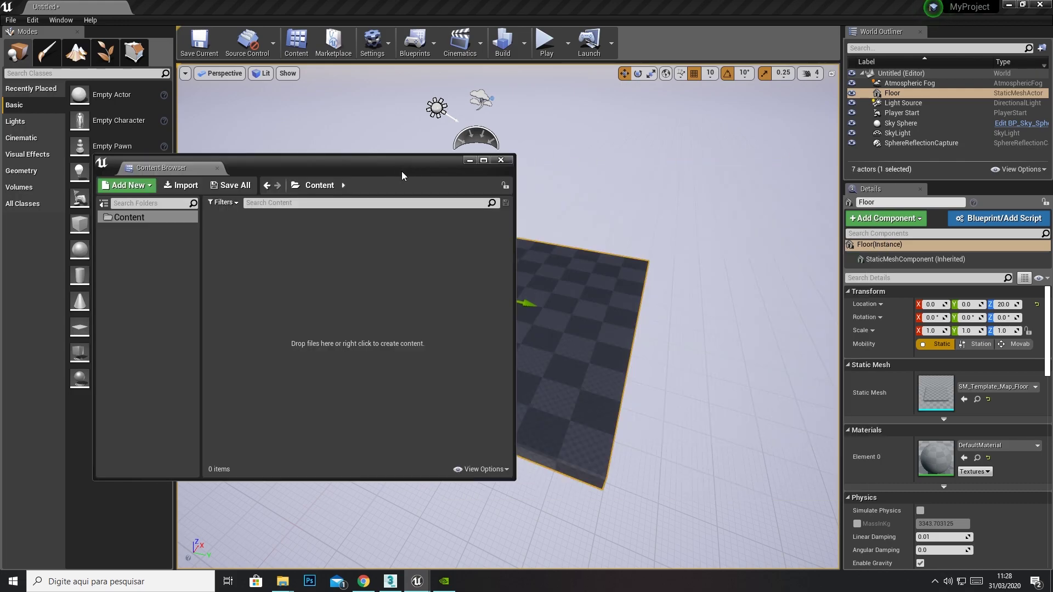
pyautogui.moveTo(305, 163); pyautogui.dragTo(910, 143)
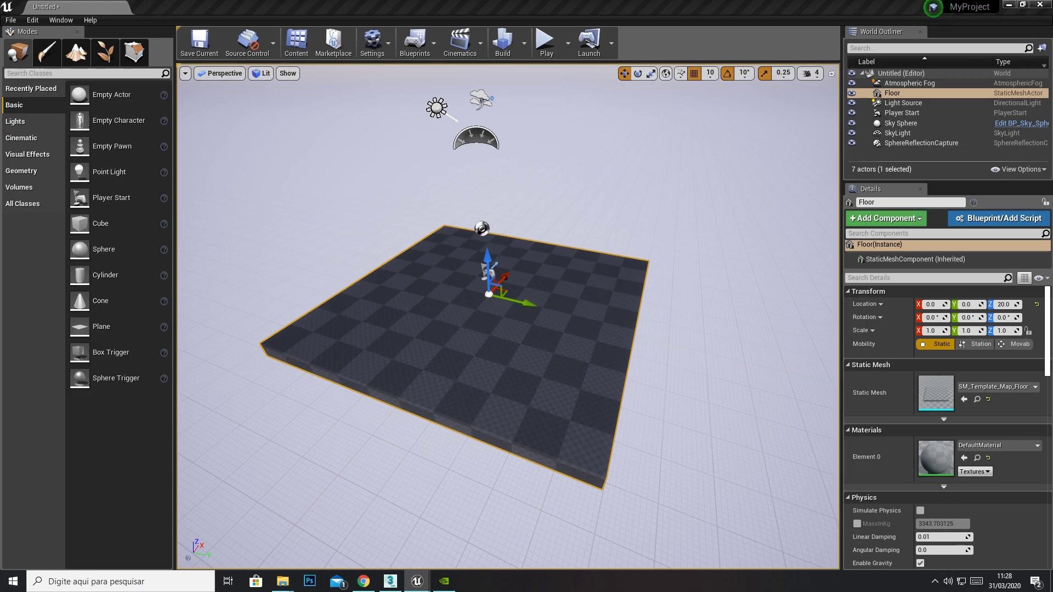
pyautogui.moveTo(970, 94); pyautogui.dragTo(516, 219)
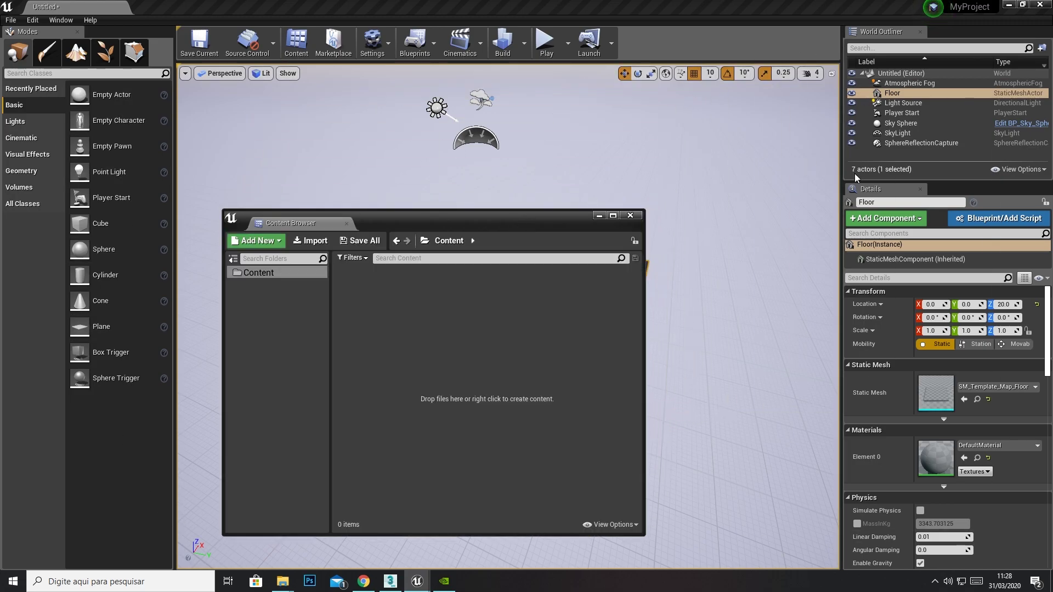
pyautogui.moveTo(882, 188)
pyautogui.mouseDown()
pyautogui.moveTo(813, 167)
pyautogui.moveTo(445, 191)
pyautogui.mouseUp()
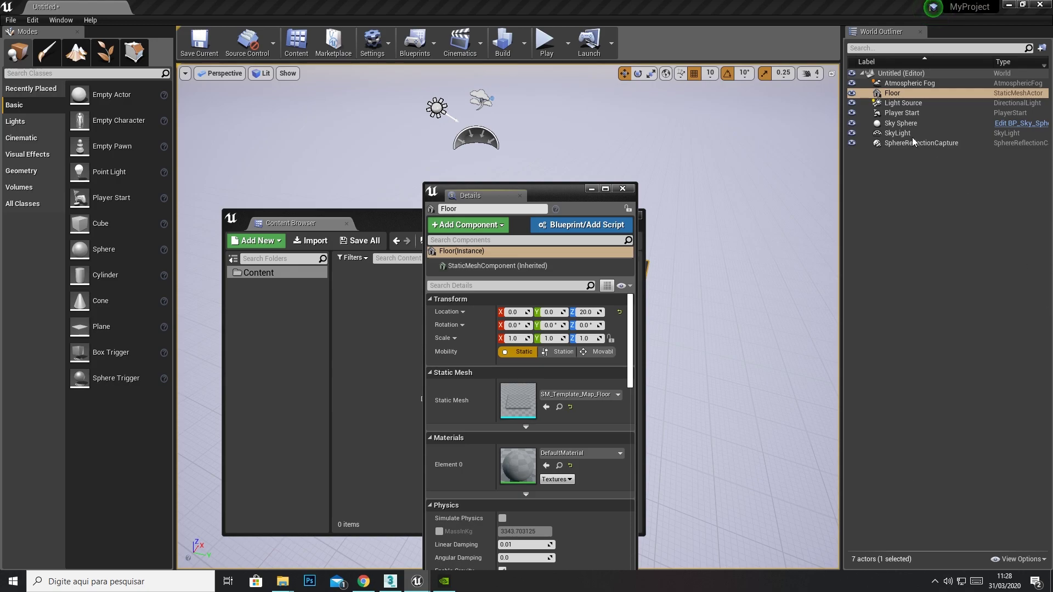
# - Move the floating Details window aside and float the World Outliner, resizing it and moving it up-right
pyautogui.moveTo(554, 192); pyautogui.dragTo(970, 100)
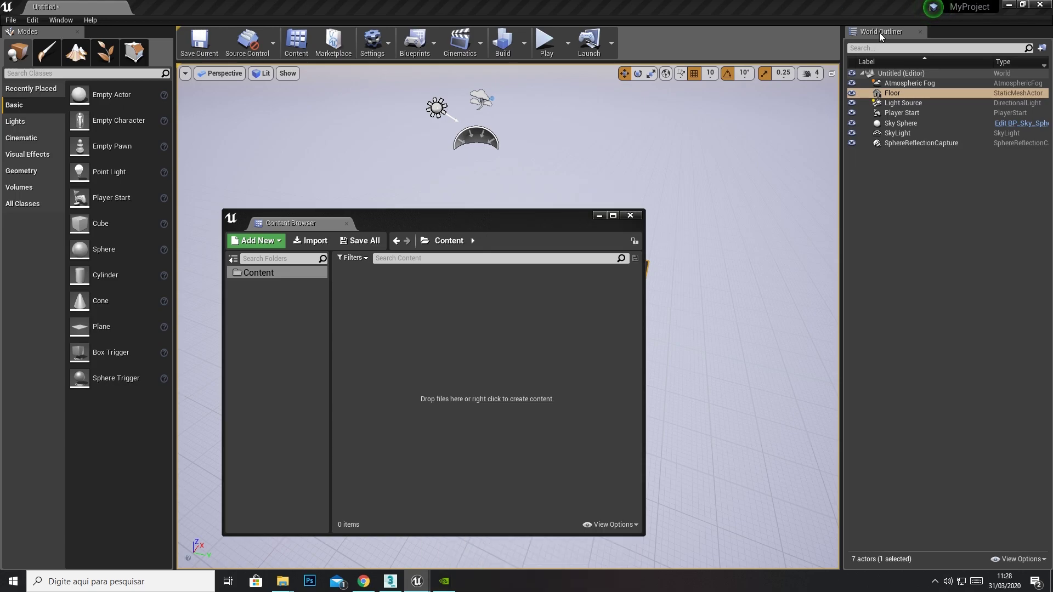
pyautogui.moveTo(879, 32)
pyautogui.mouseDown()
pyautogui.moveTo(854, 77)
pyautogui.moveTo(442, 135)
pyautogui.mouseUp()
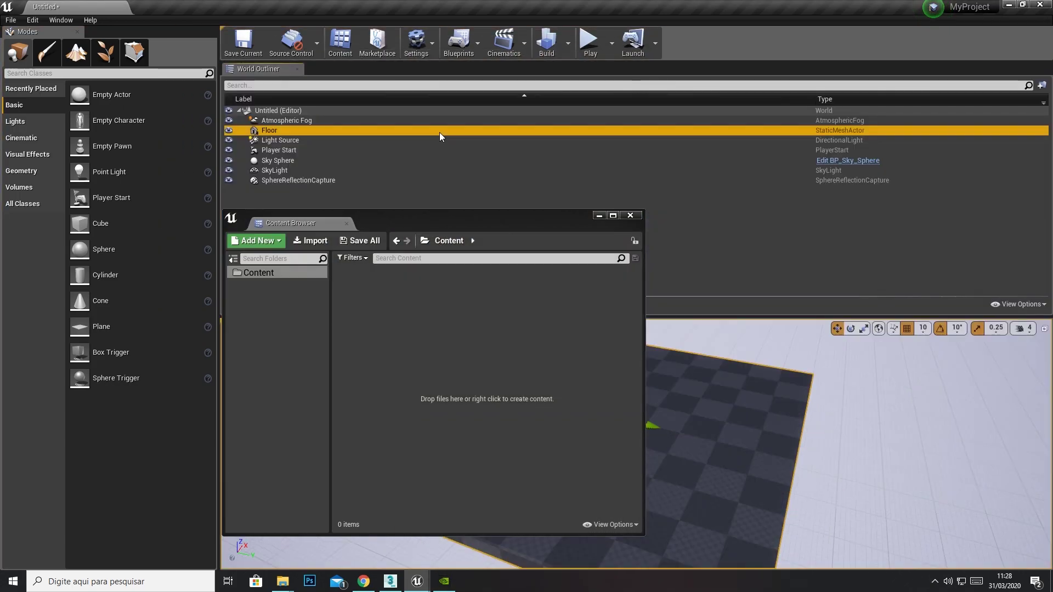
pyautogui.moveTo(248, 69); pyautogui.dragTo(445, 243)
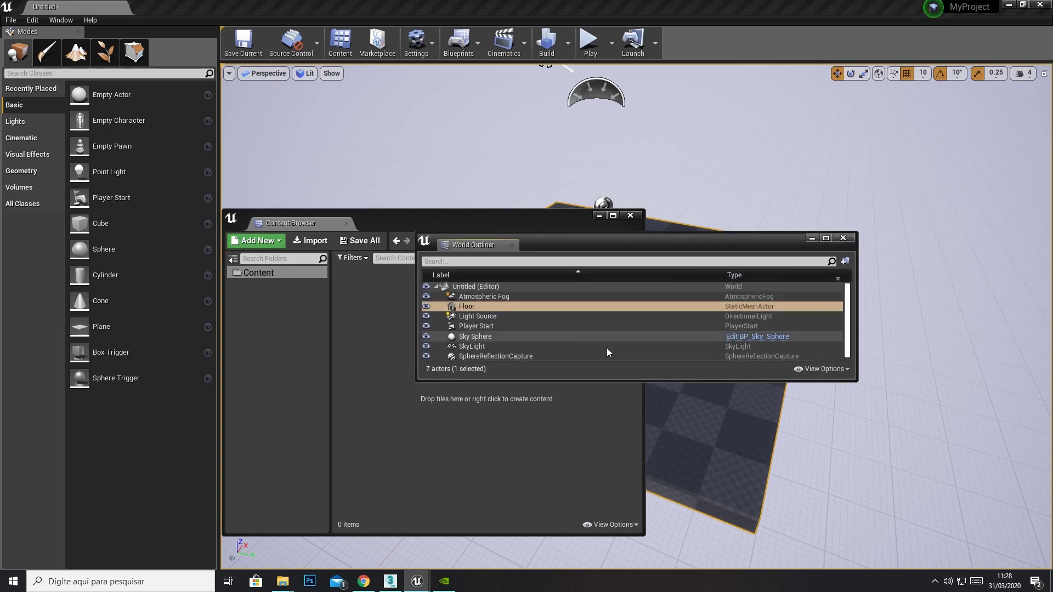
pyautogui.moveTo(626, 380); pyautogui.dragTo(659, 518)
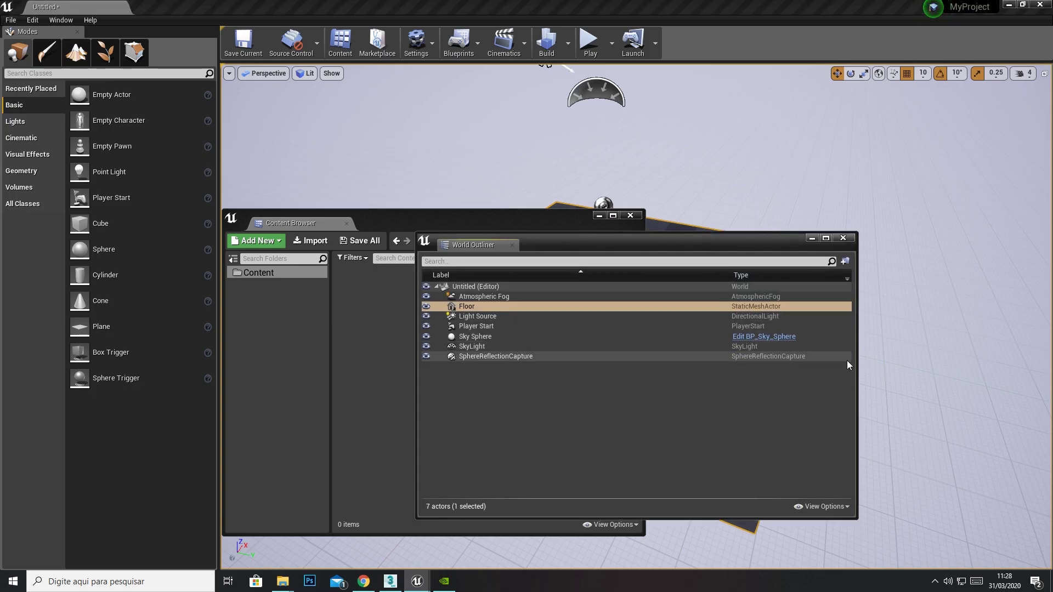
pyautogui.moveTo(855, 362); pyautogui.dragTo(695, 362)
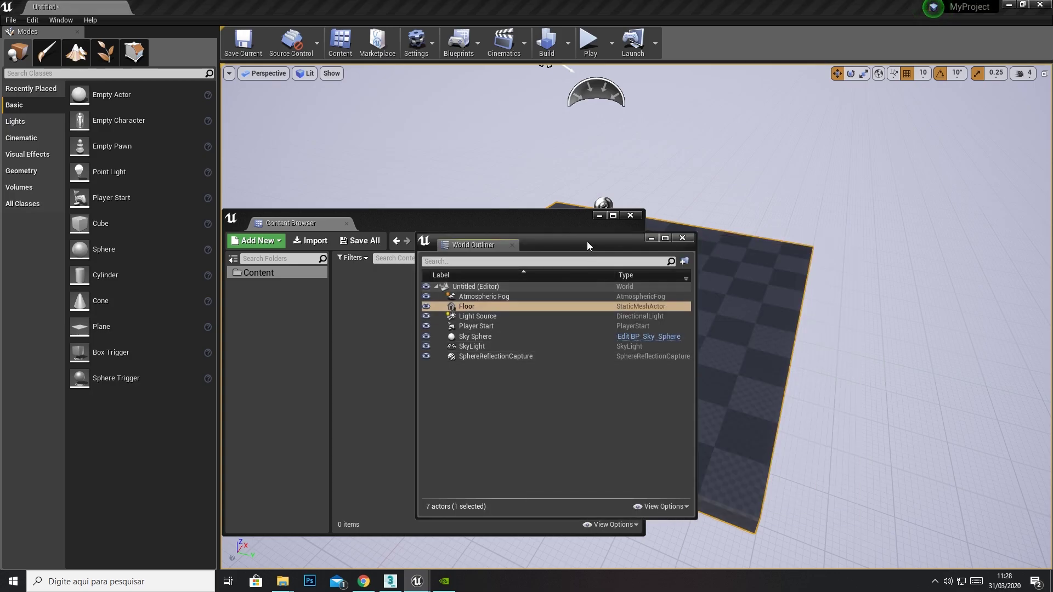
pyautogui.moveTo(586, 241); pyautogui.dragTo(1042, 139)
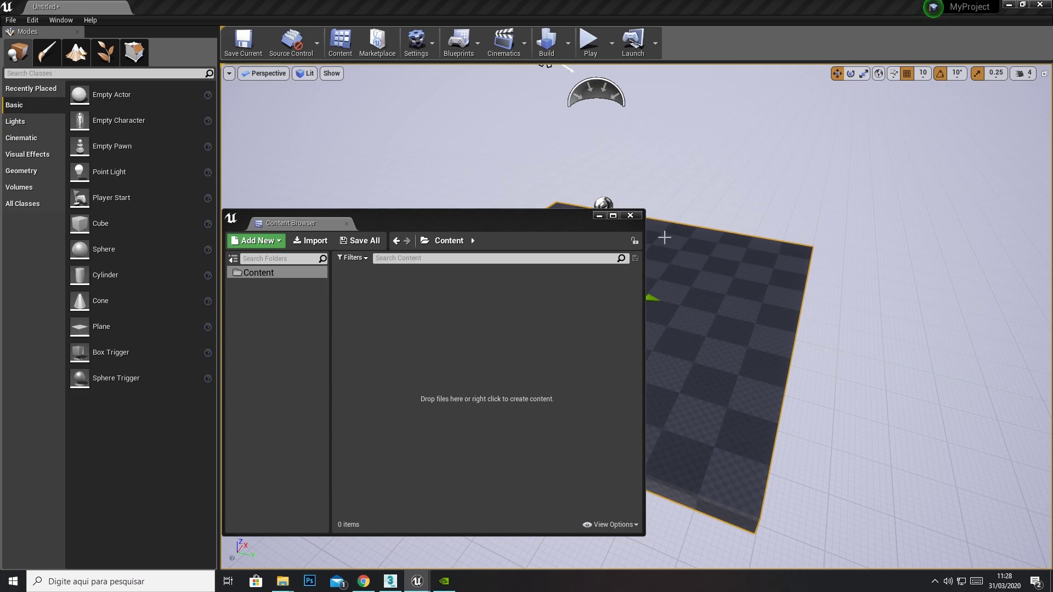
# - Close the floating Content Browser and review the position (1 to 10,000), rotation and scale snap choices
pyautogui.click(630, 216)
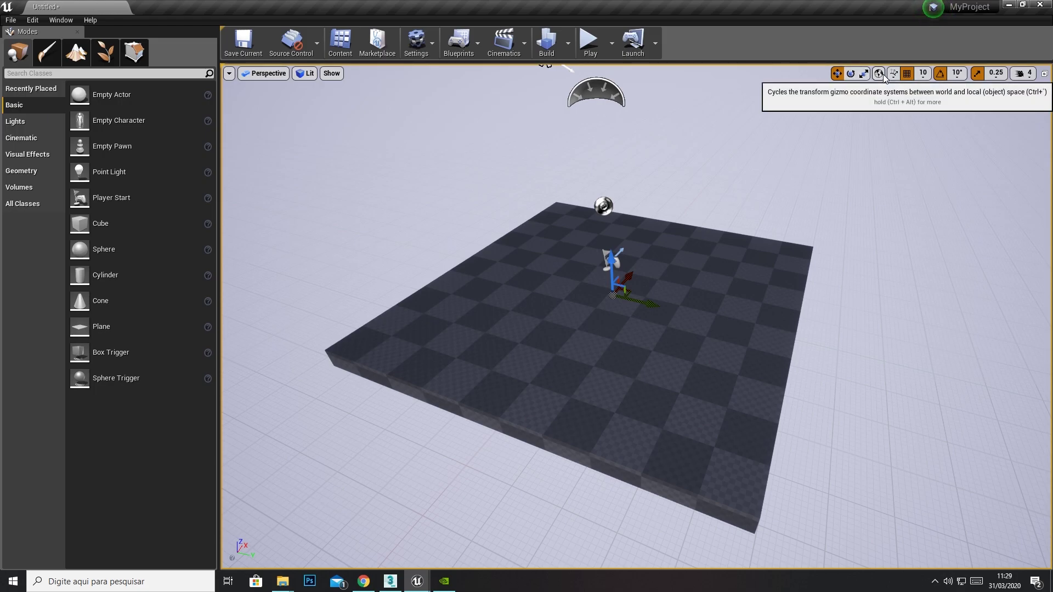
pyautogui.click(922, 76)
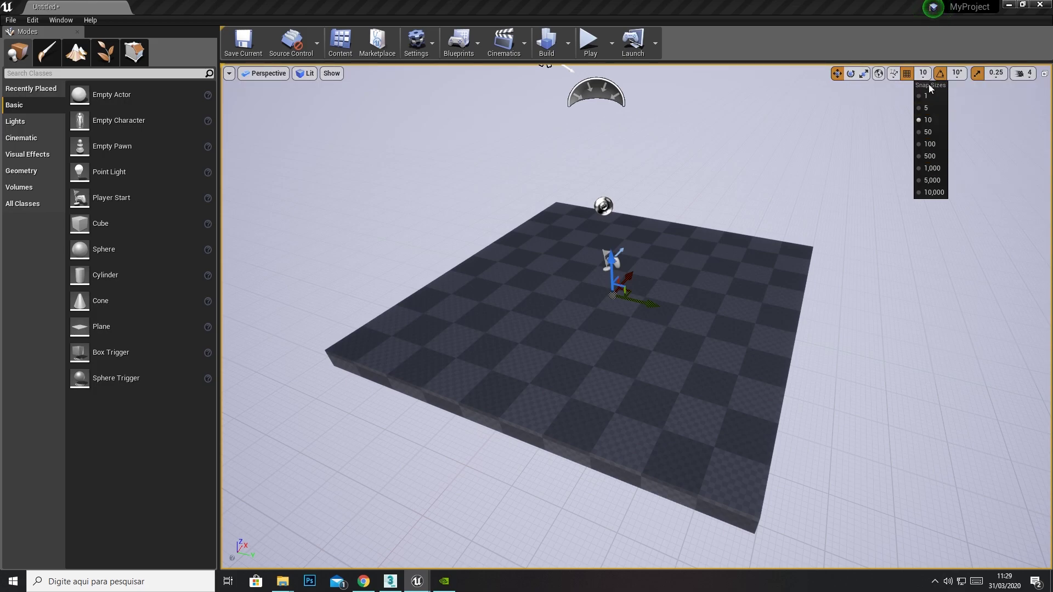
pyautogui.click(956, 74)
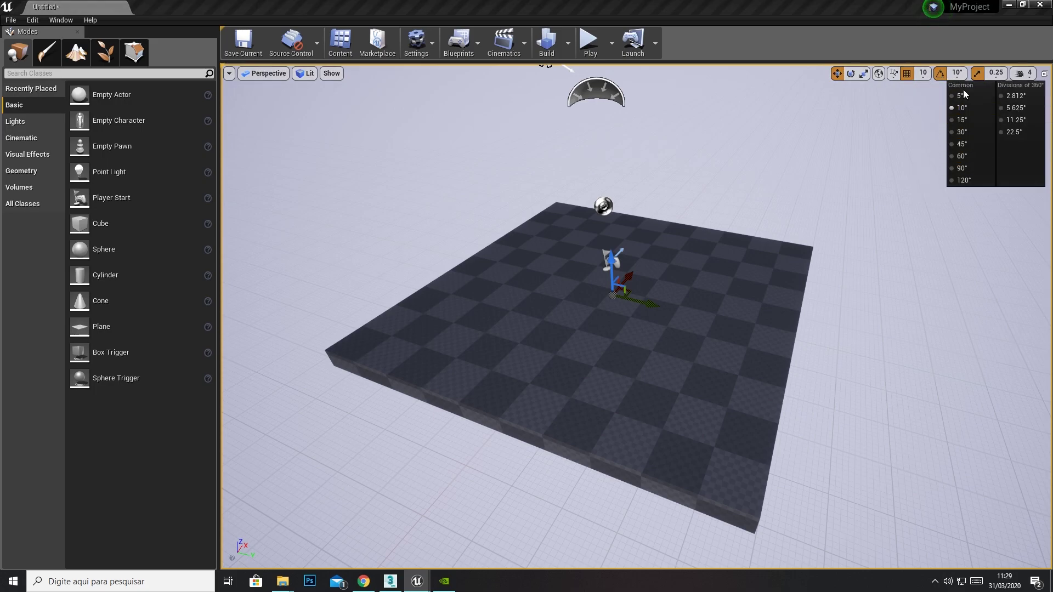
pyautogui.click(997, 80)
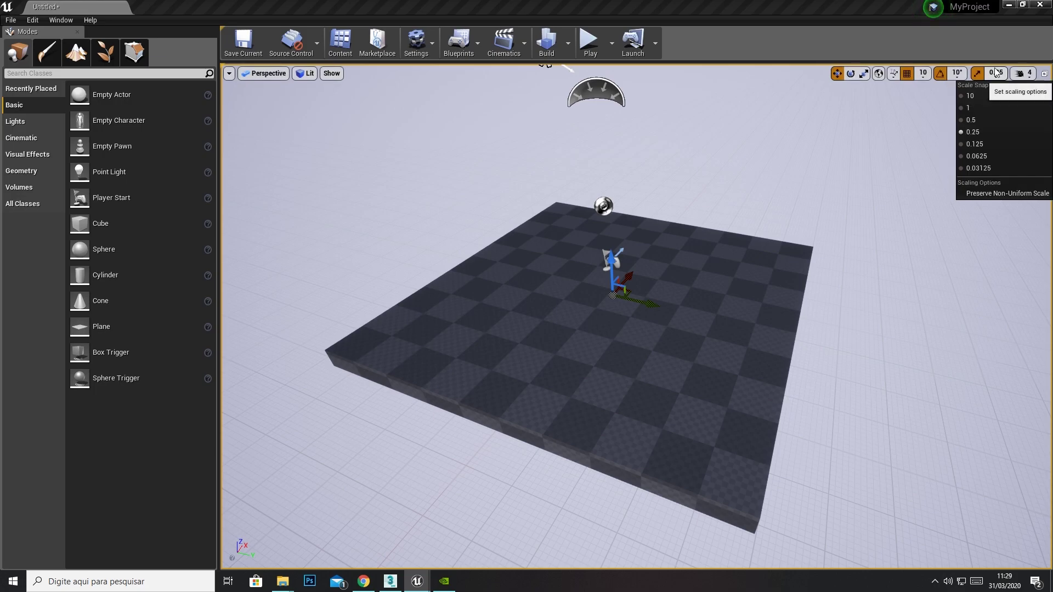
pyautogui.click(962, 75)
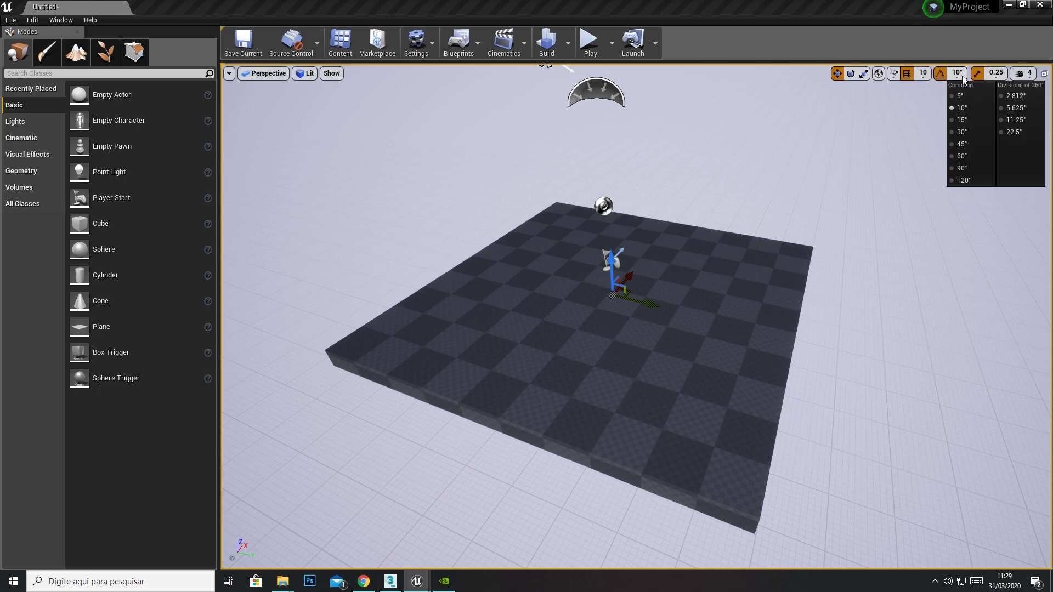
pyautogui.click(990, 80)
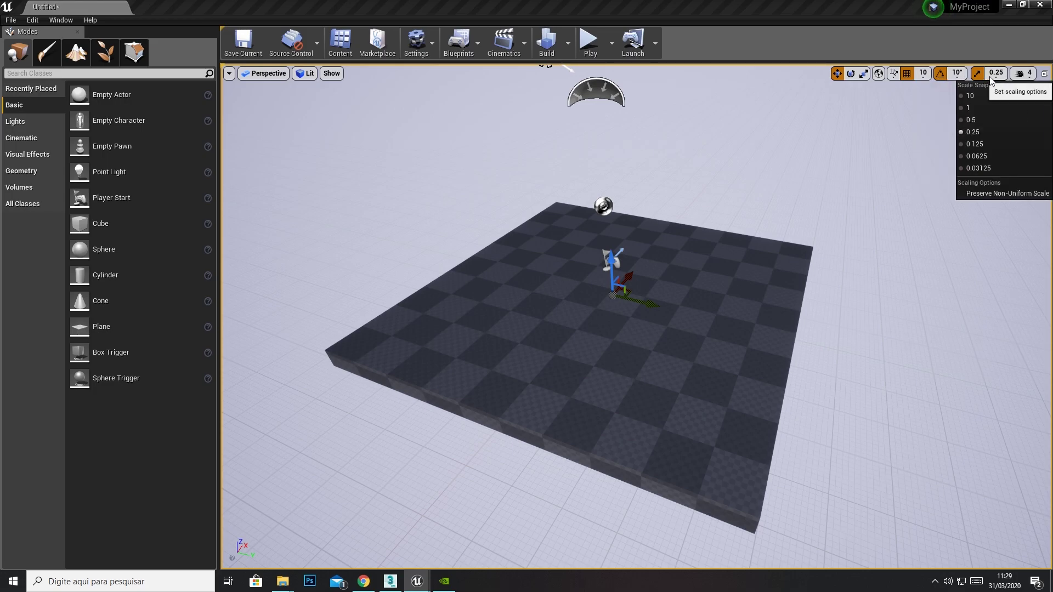
pyautogui.click(923, 77)
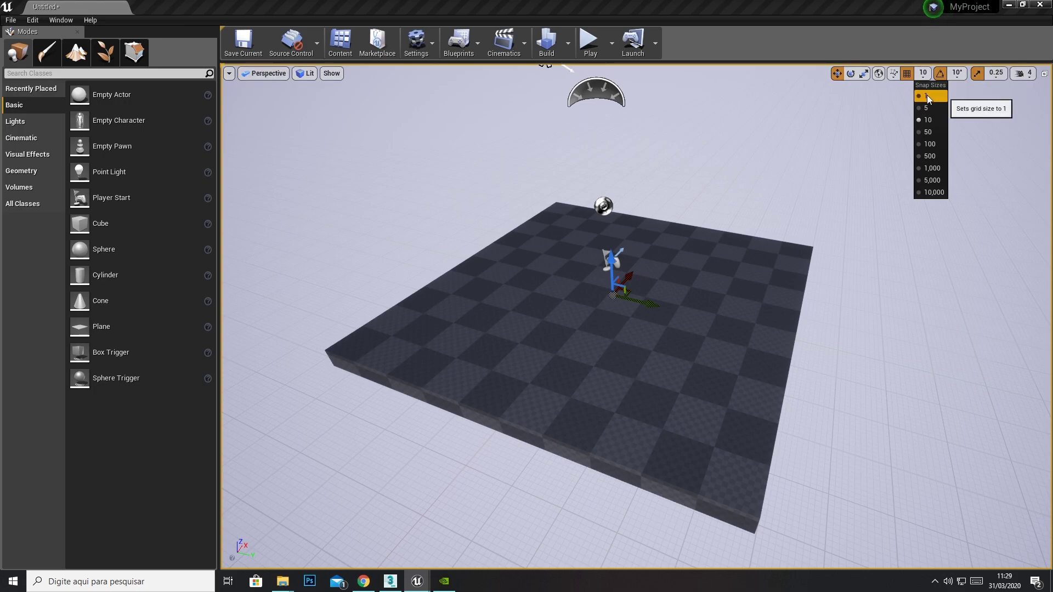
# - With position snap at 1, slide the floor along its X axis after undoing a stray nudge
pyautogui.click(926, 95)
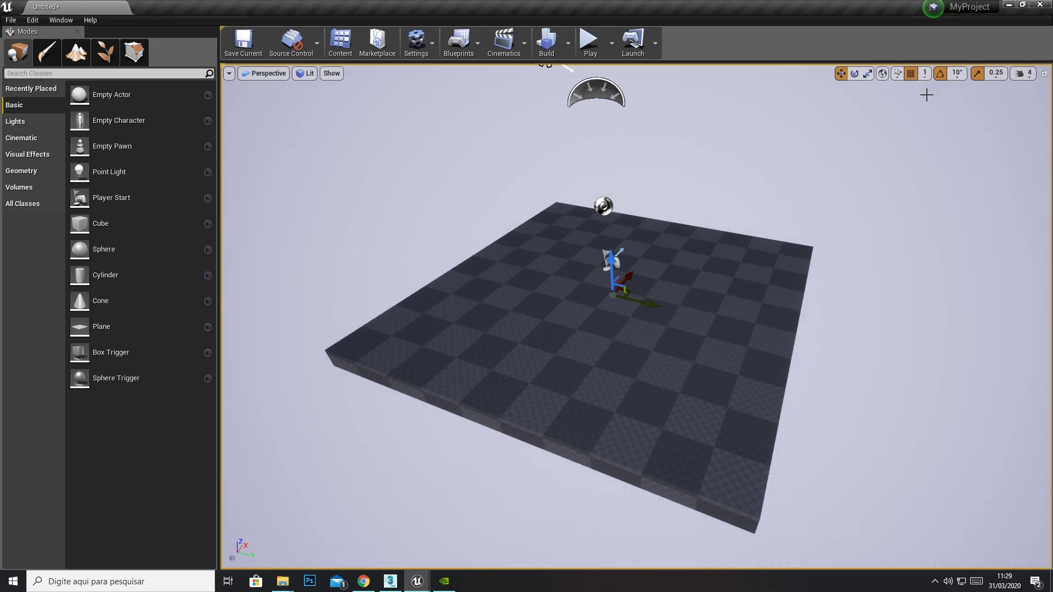
pyautogui.moveTo(625, 282); pyautogui.dragTo(639, 266)
pyautogui.hotkey('ctrl', 'z')
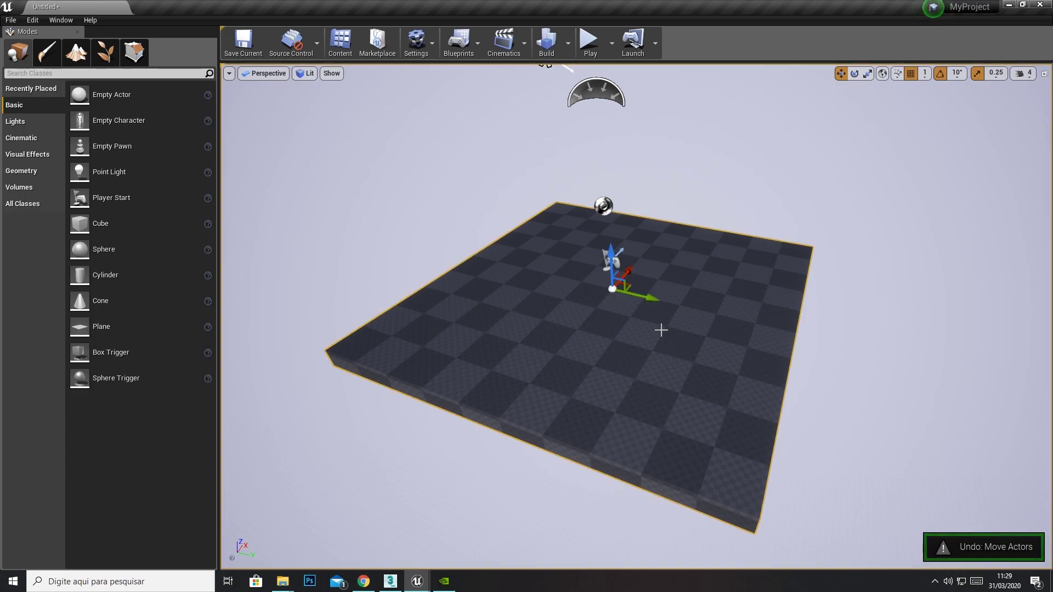
pyautogui.moveTo(657, 309); pyautogui.dragTo(722, 322)
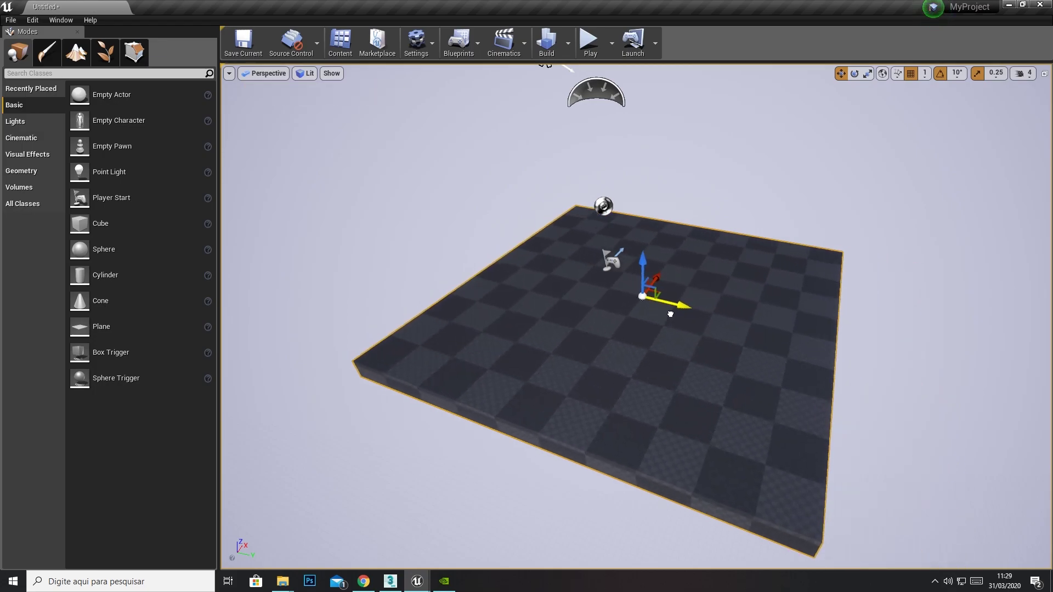
pyautogui.moveTo(722, 322); pyautogui.dragTo(681, 311)
# - Move the floor using position snaps of 5, 10 and 50
pyautogui.click(925, 76)
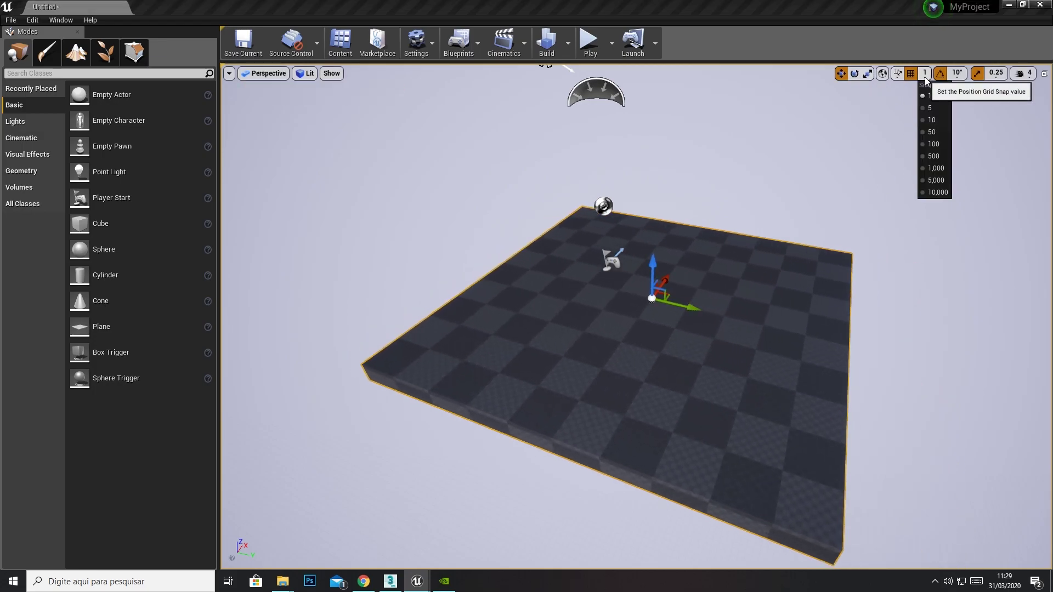
pyautogui.click(930, 109)
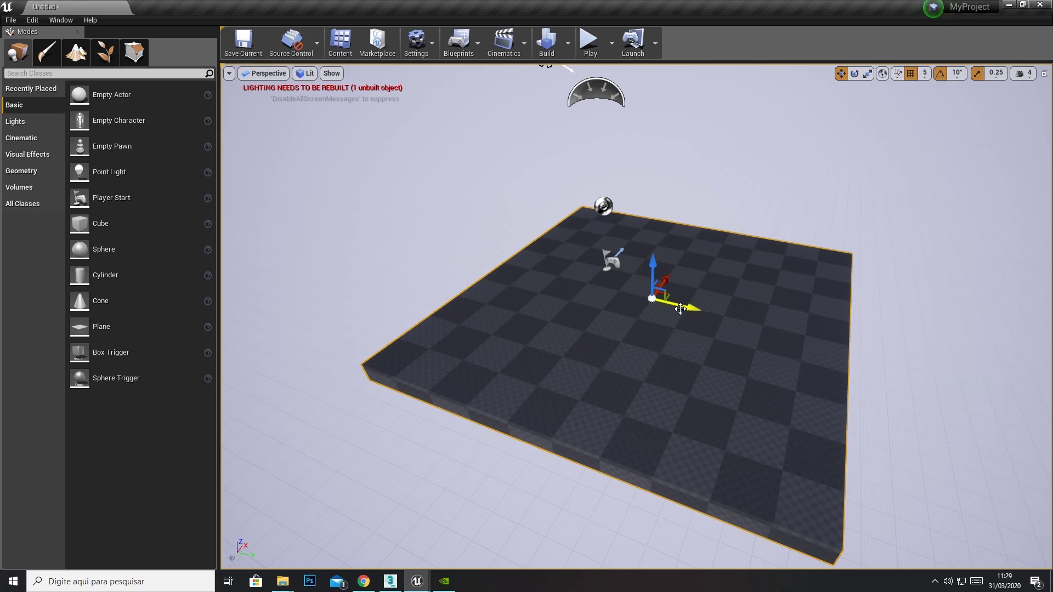
pyautogui.moveTo(680, 309); pyautogui.dragTo(613, 290)
pyautogui.click(923, 73)
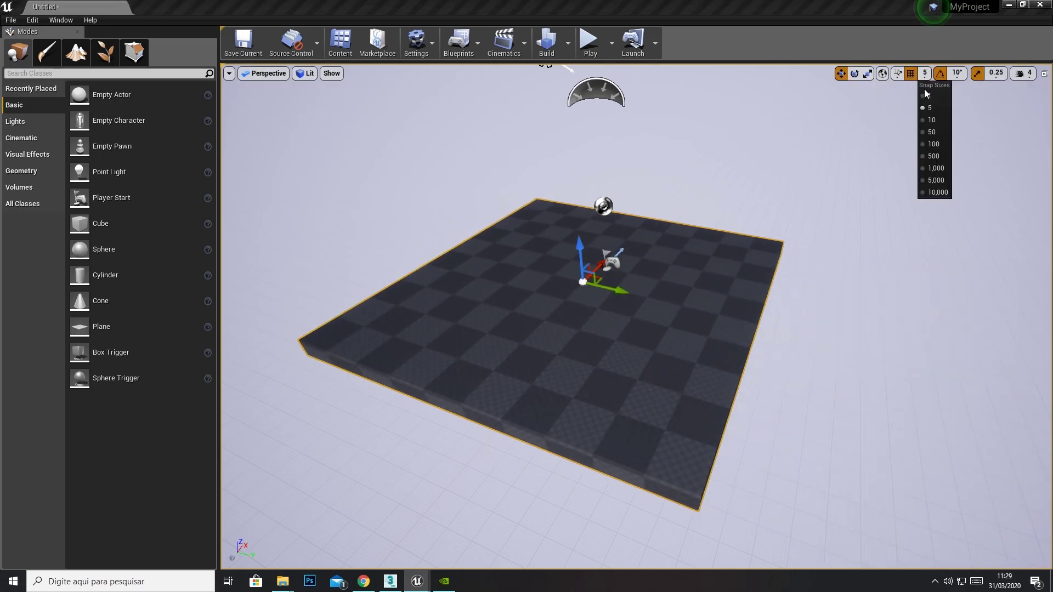
pyautogui.click(923, 120)
pyautogui.moveTo(614, 289); pyautogui.dragTo(655, 299)
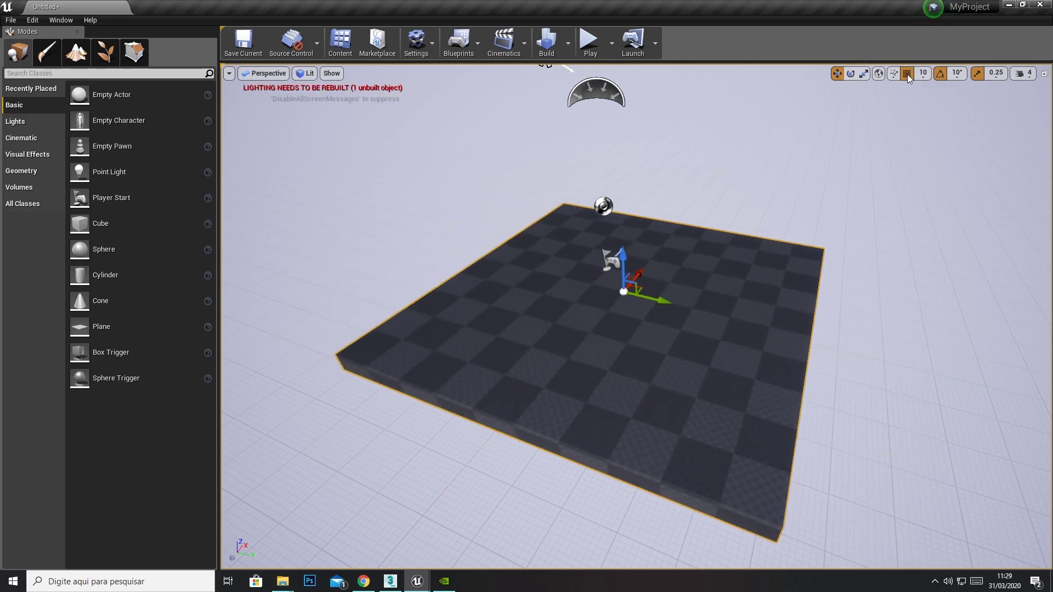
pyautogui.click(924, 73)
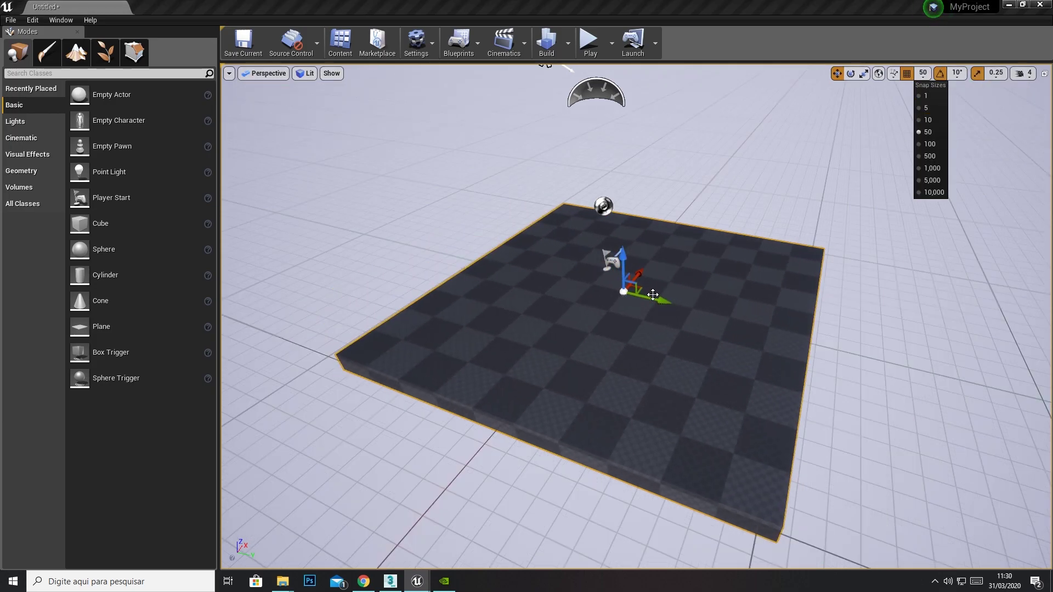
pyautogui.click(927, 132)
pyautogui.moveTo(660, 302)
pyautogui.mouseDown()
pyautogui.moveTo(766, 327)
pyautogui.moveTo(720, 318)
pyautogui.mouseUp()
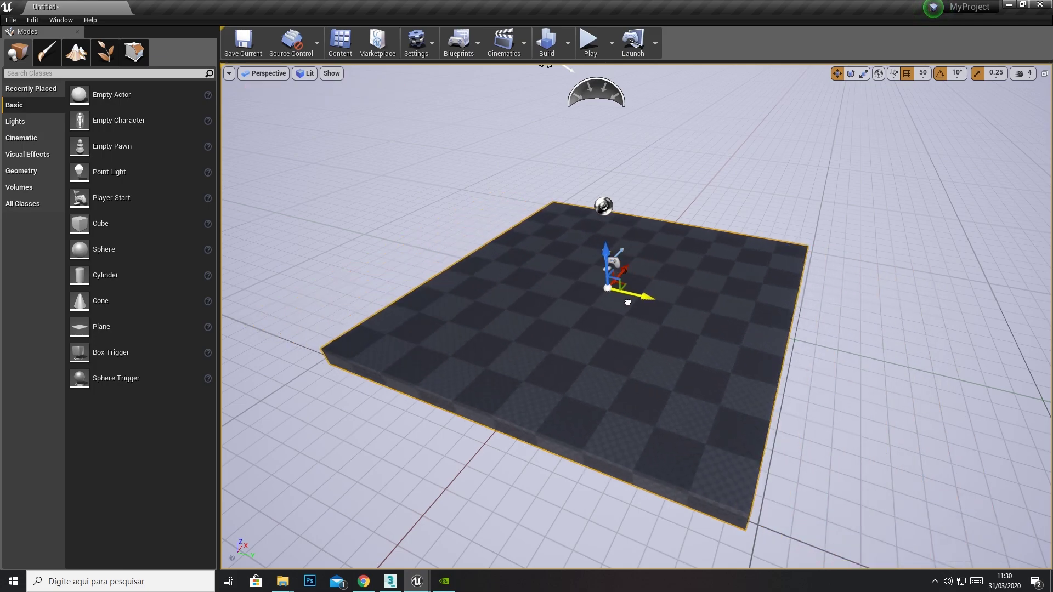
pyautogui.moveTo(720, 318)
pyautogui.mouseDown()
pyautogui.moveTo(622, 299)
pyautogui.moveTo(803, 335)
pyautogui.moveTo(619, 254)
pyautogui.moveTo(654, 286)
pyautogui.moveTo(713, 238)
pyautogui.mouseUp()
# - Raise the position snap to 100 and then 500, then set it back to 1
pyautogui.click(923, 73)
pyautogui.click(926, 145)
pyautogui.press(']')
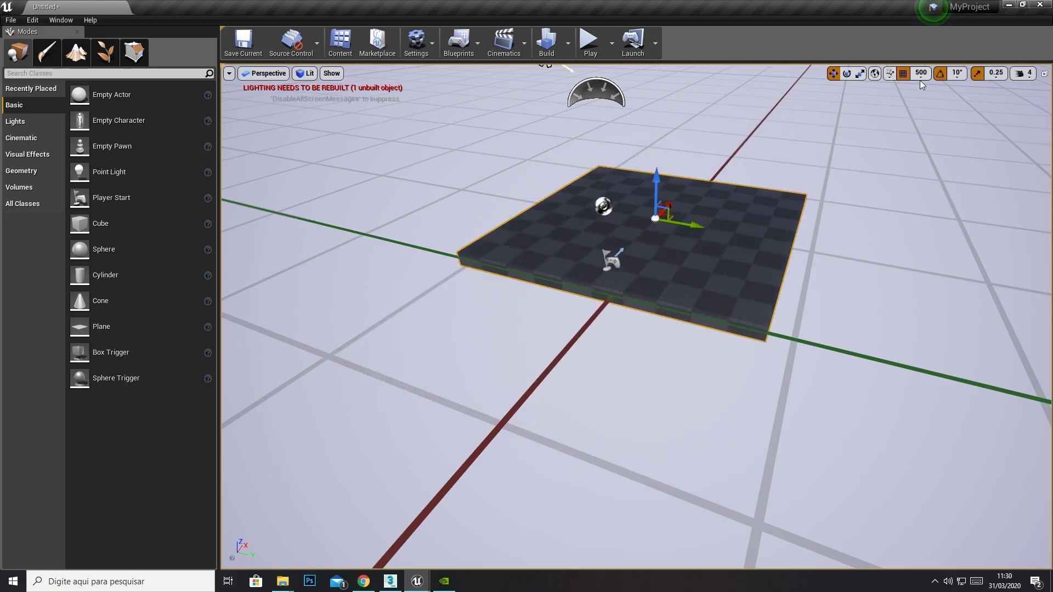
pyautogui.click(923, 81)
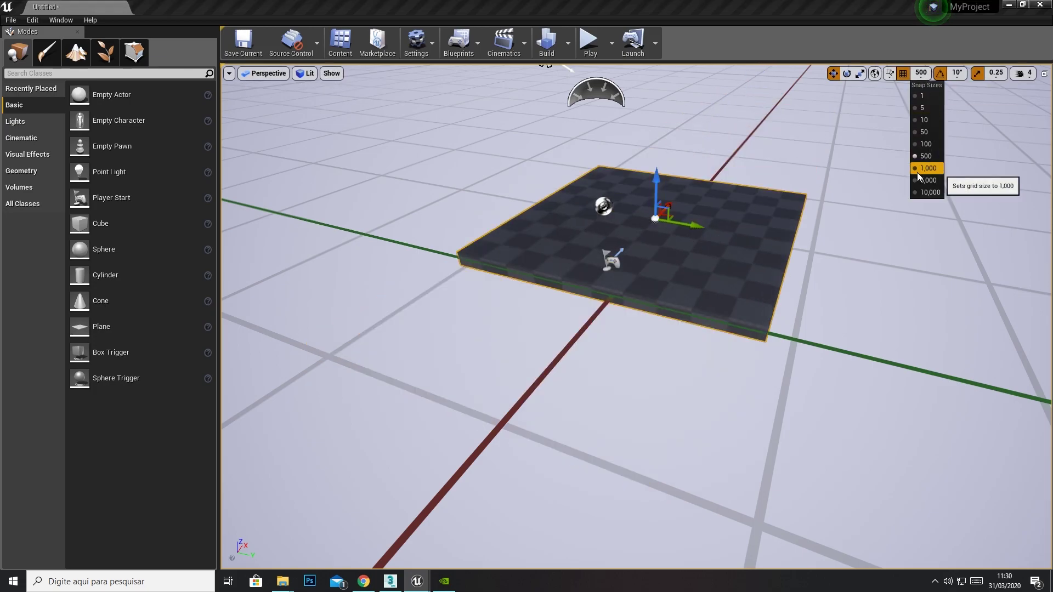
pyautogui.click(922, 77)
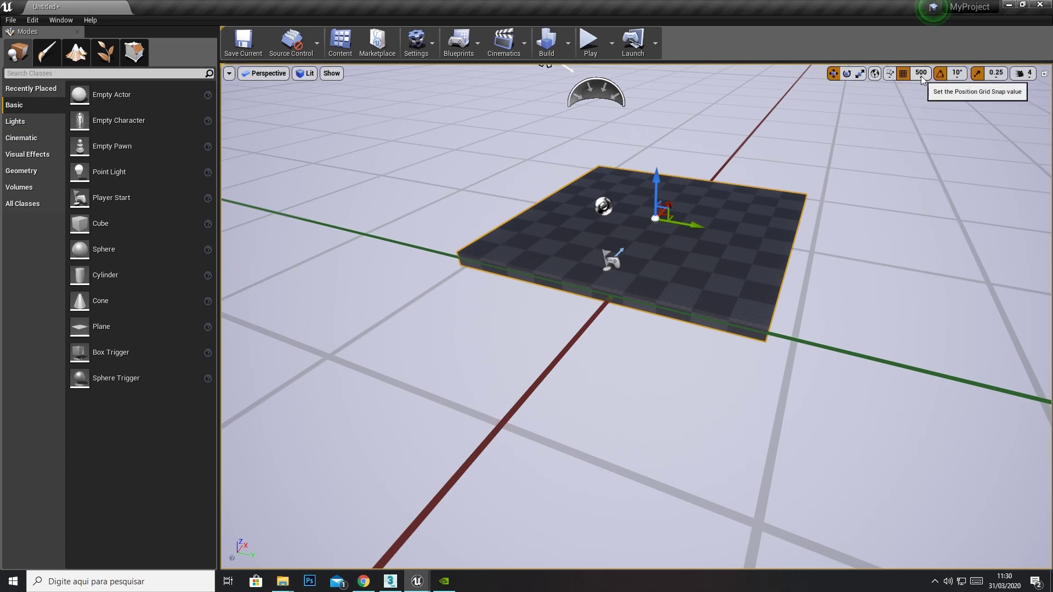
pyautogui.click(921, 80)
pyautogui.click(926, 96)
pyautogui.click(958, 77)
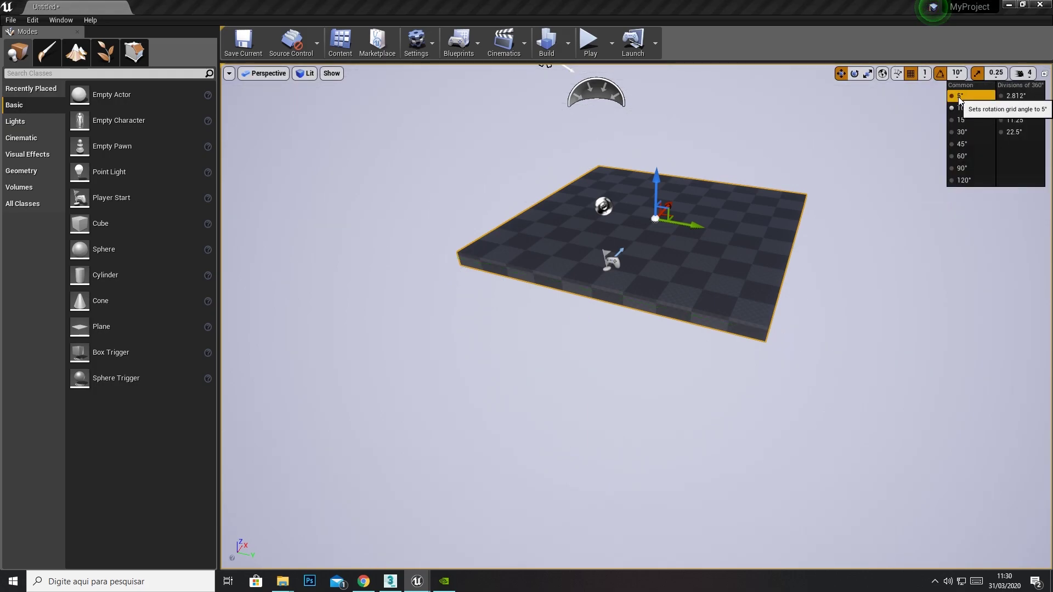
# - Rotate the floor with 5° and then 10° snaps, undoing the 10° attempt
pyautogui.click(960, 97)
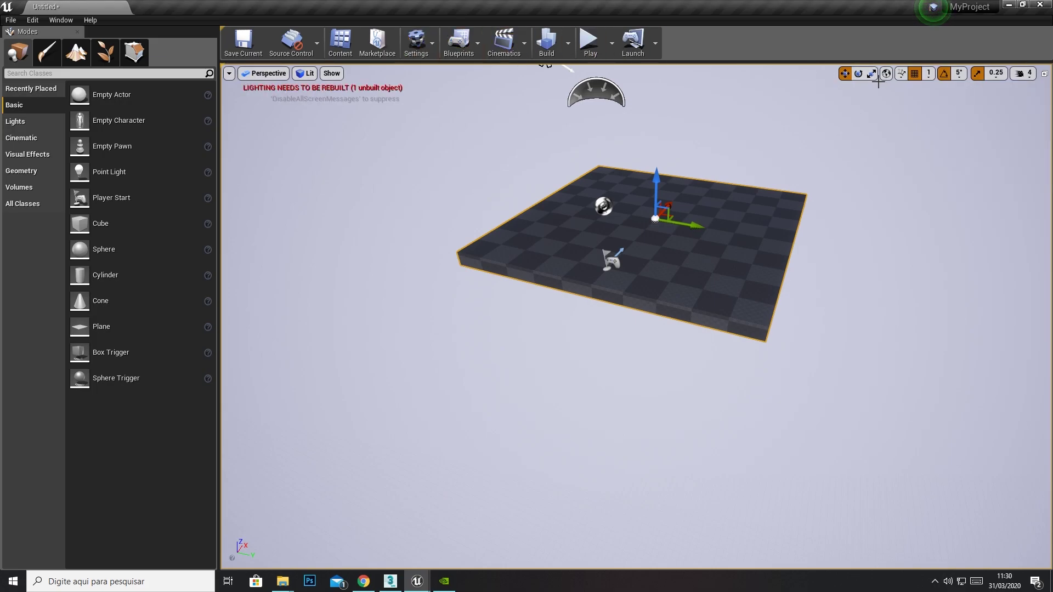
pyautogui.click(858, 74)
pyautogui.moveTo(696, 181); pyautogui.dragTo(724, 198)
pyautogui.click(958, 73)
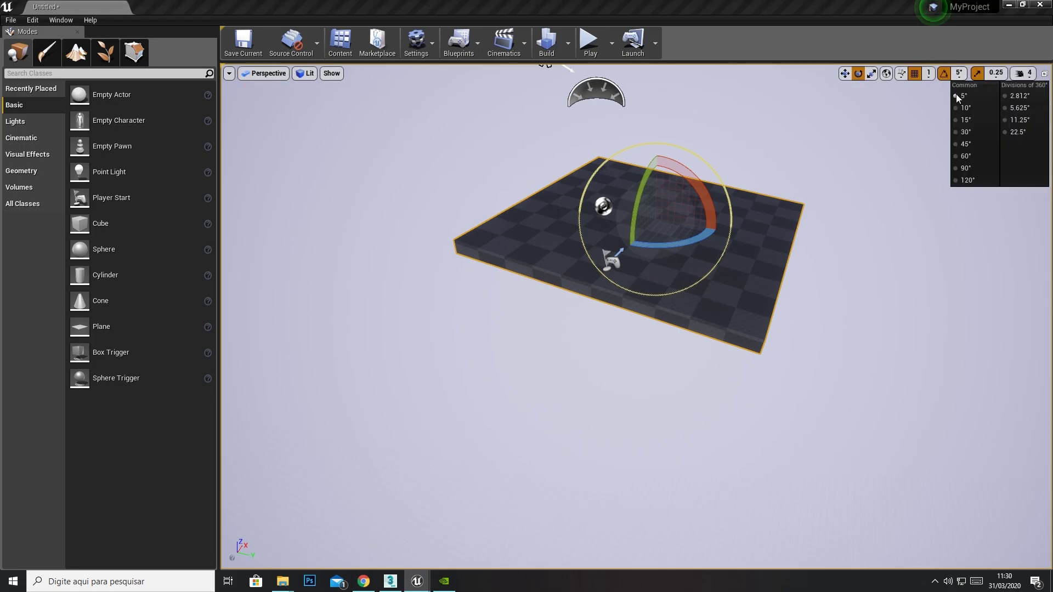
pyautogui.click(966, 108)
pyautogui.moveTo(691, 183); pyautogui.dragTo(674, 189)
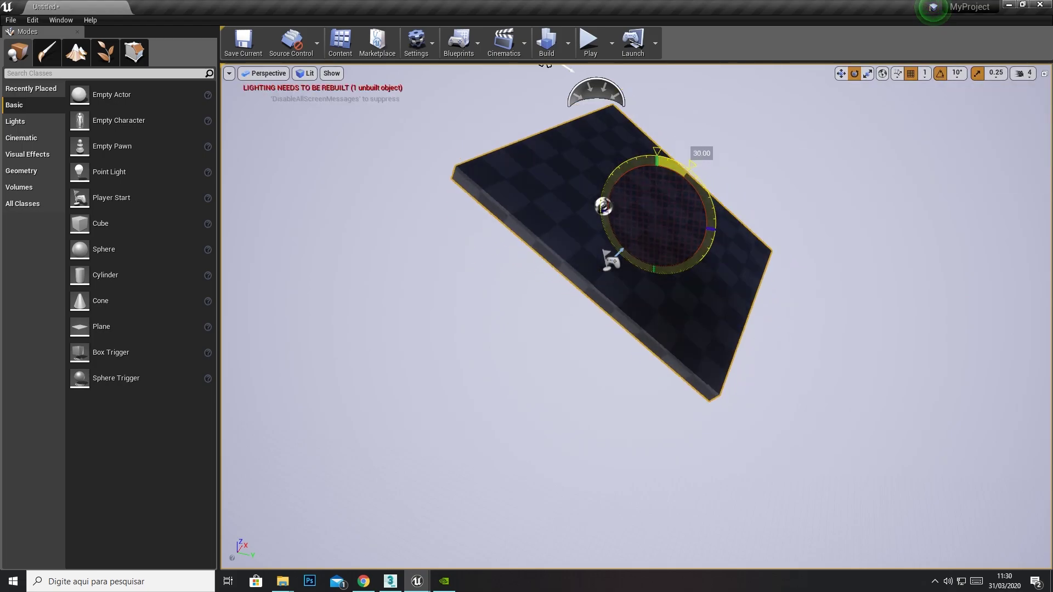
pyautogui.hotkey('ctrl', 'z')
# - Set the rotation snap to 45° and rotate the floor 45 degrees
pyautogui.click(960, 75)
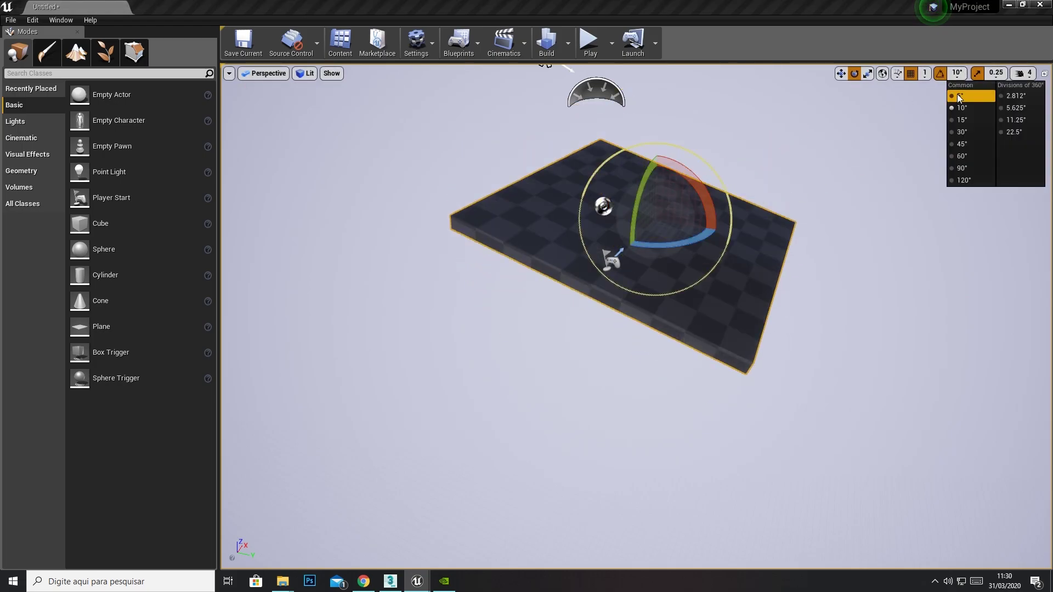
pyautogui.click(961, 144)
pyautogui.moveTo(655, 167)
pyautogui.mouseDown()
pyautogui.moveTo(704, 178)
pyautogui.moveTo(695, 268)
pyautogui.moveTo(666, 274)
pyautogui.mouseUp()
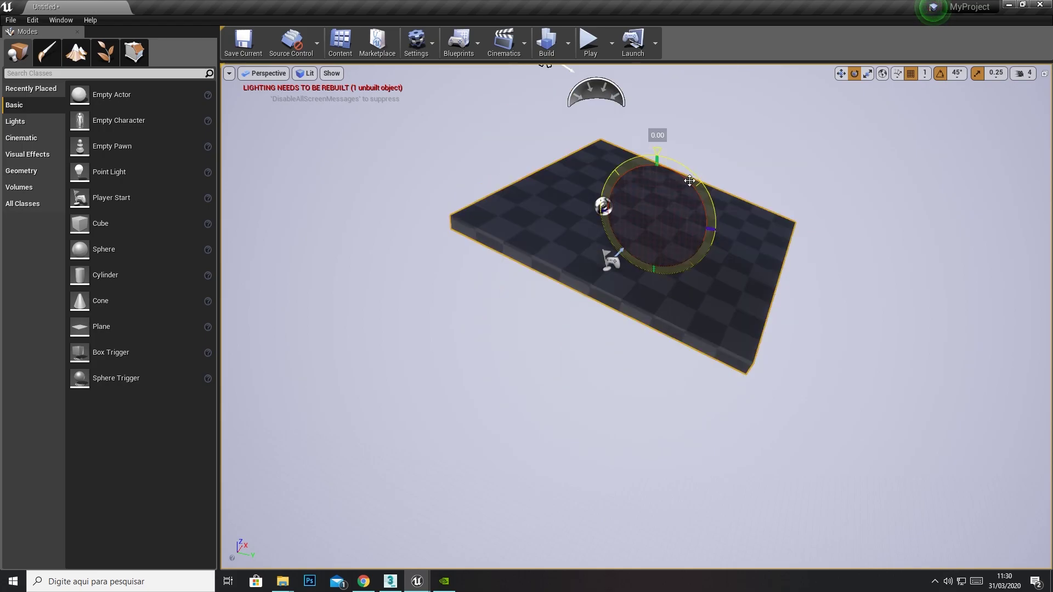
pyautogui.click(961, 77)
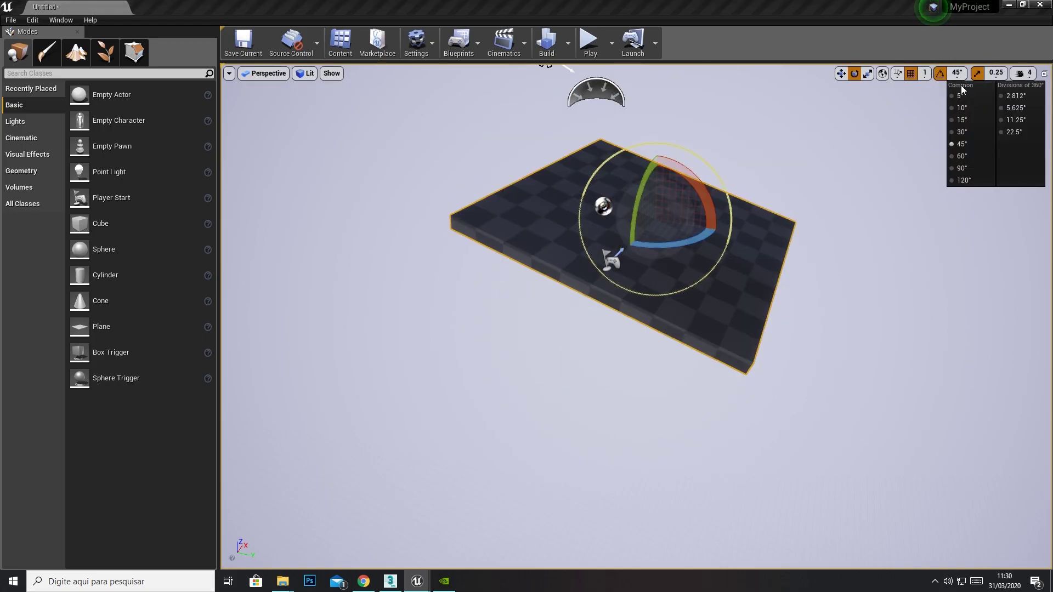
# - Scale the floor with a scale snap of 10 (undone), then with a snap of 1
pyautogui.click(990, 80)
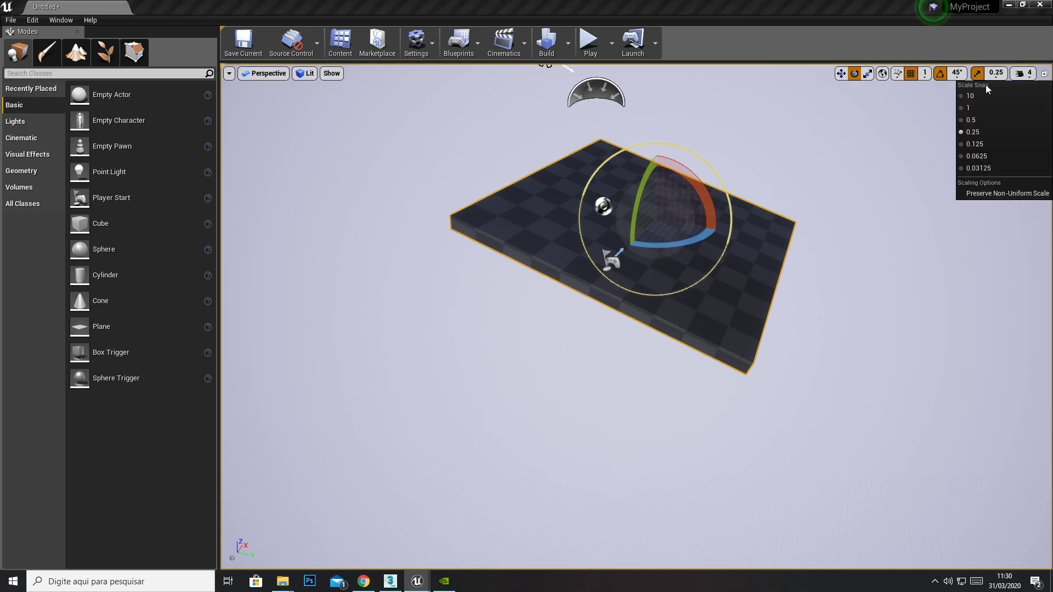
pyautogui.click(970, 96)
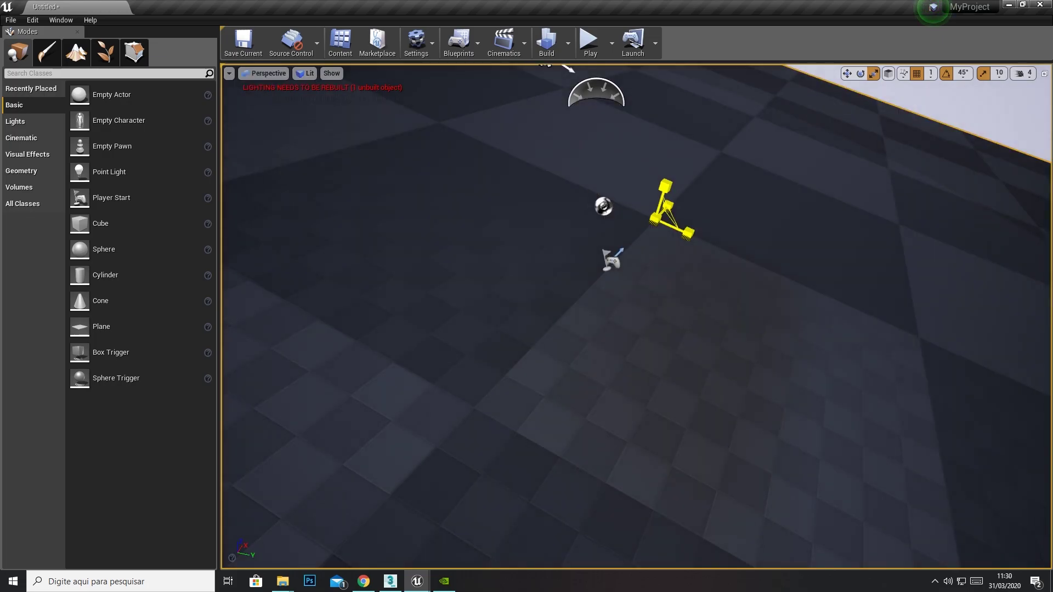
pyautogui.moveTo(655, 220); pyautogui.dragTo(638, 239)
pyautogui.hotkey('ctrl', 'z')
pyautogui.hotkey('ctrl', 'z')
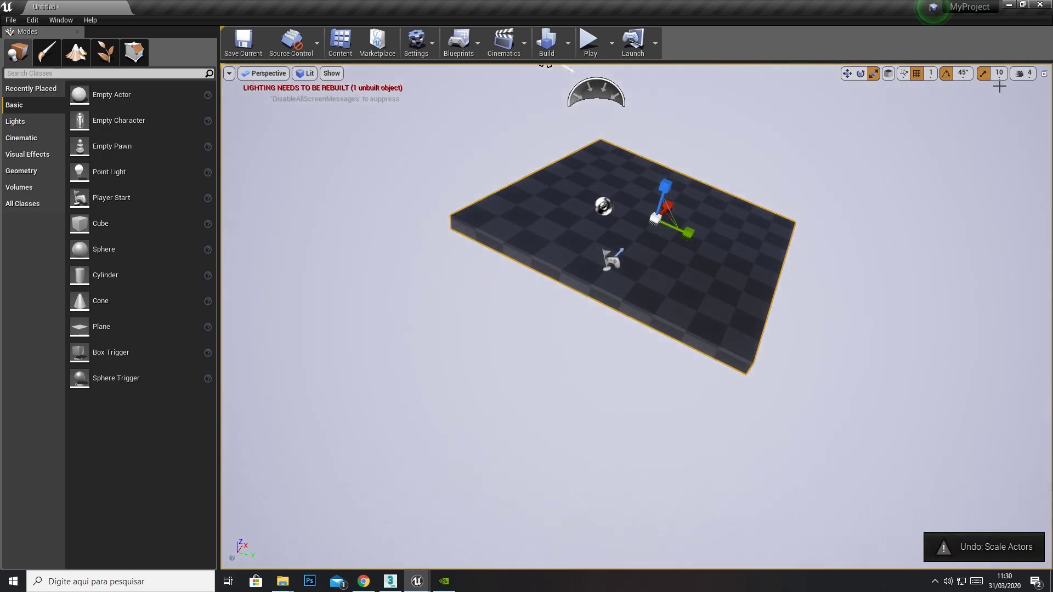
pyautogui.click(1003, 77)
pyautogui.click(967, 108)
pyautogui.moveTo(655, 219); pyautogui.dragTo(969, 48)
# - Scale the floor with a 0.5 snap, then enlarge it finely using a 0.03125 snap
pyautogui.click(1002, 74)
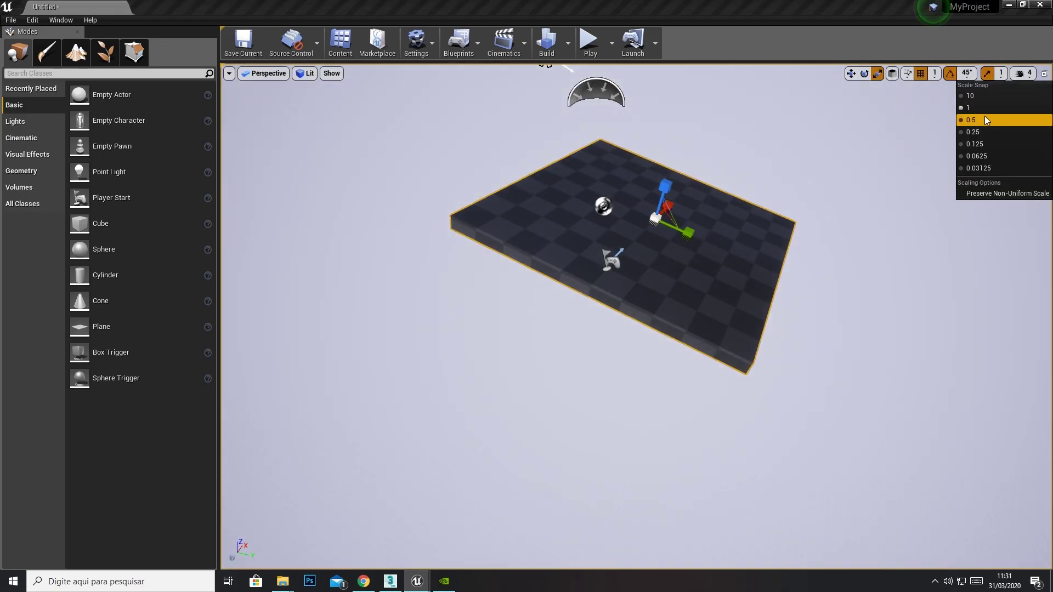
pyautogui.click(967, 117)
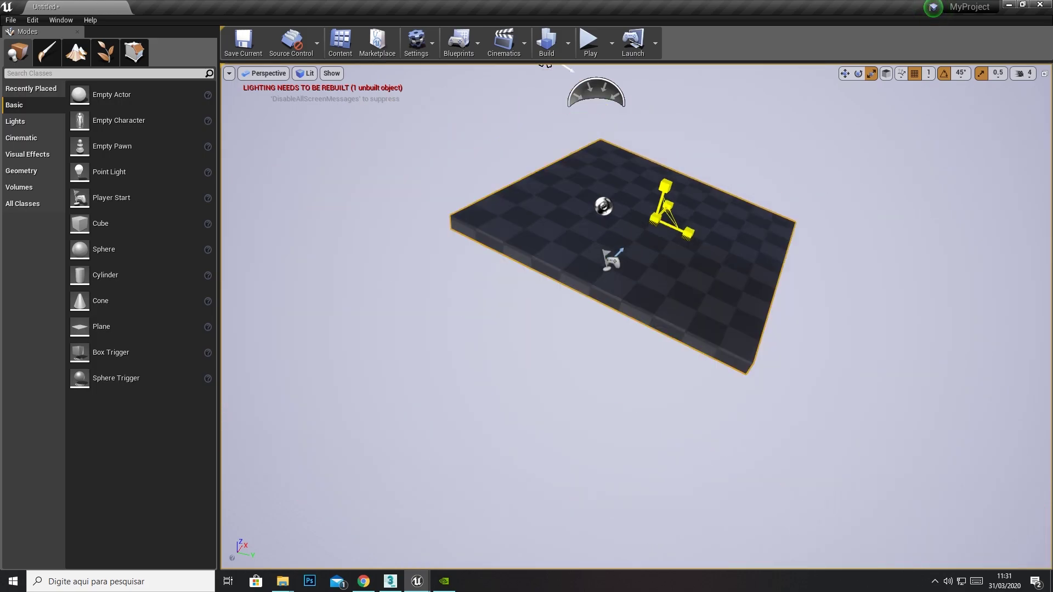
pyautogui.moveTo(659, 219); pyautogui.dragTo(990, 63)
pyautogui.click(997, 73)
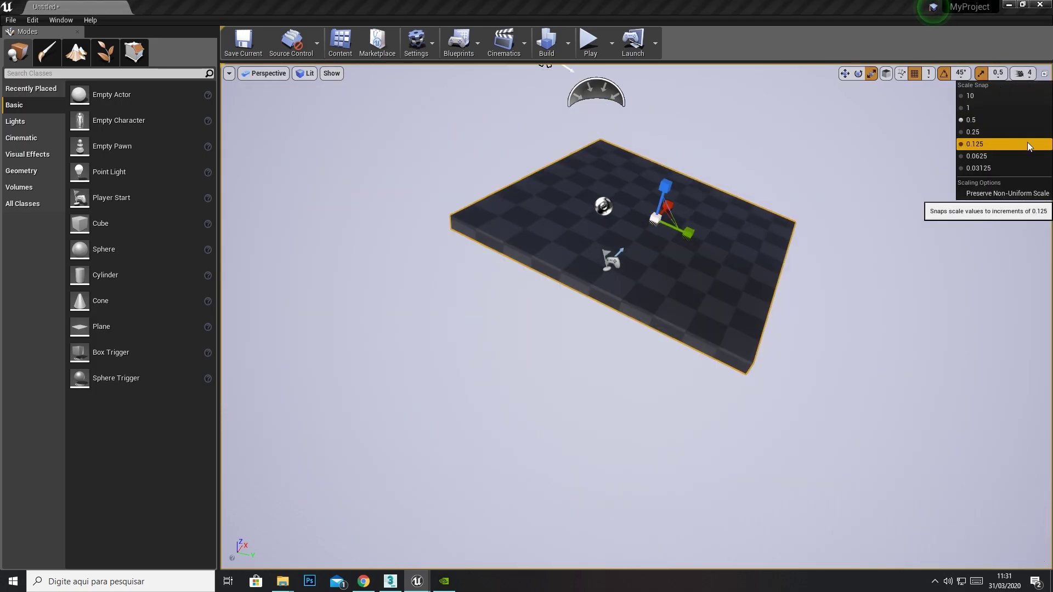
pyautogui.click(986, 168)
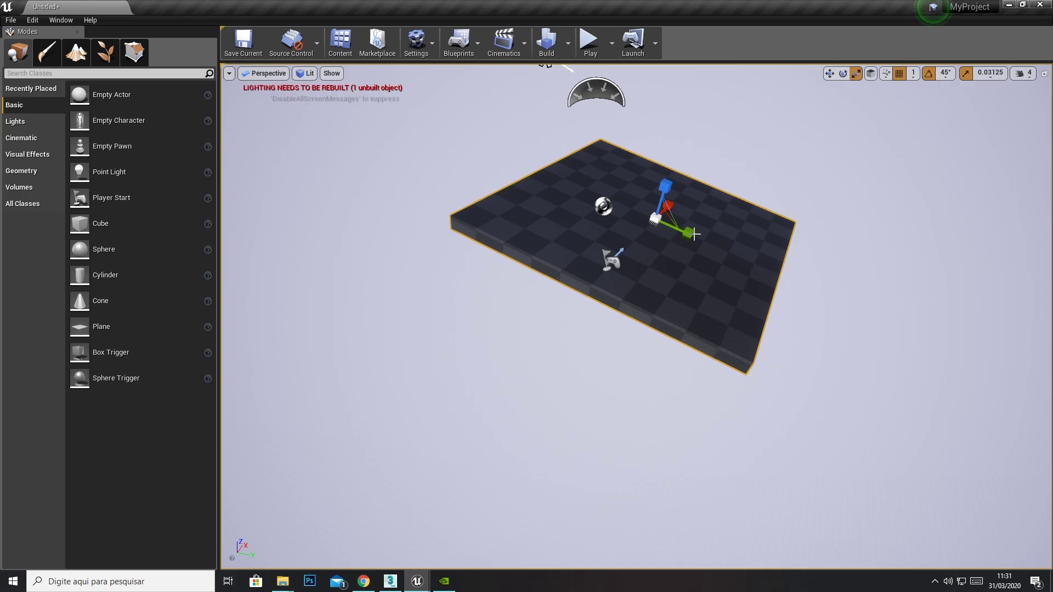
pyautogui.moveTo(654, 218)
pyautogui.mouseDown()
pyautogui.moveTo(680, 203)
pyautogui.moveTo(622, 237)
pyautogui.mouseUp()
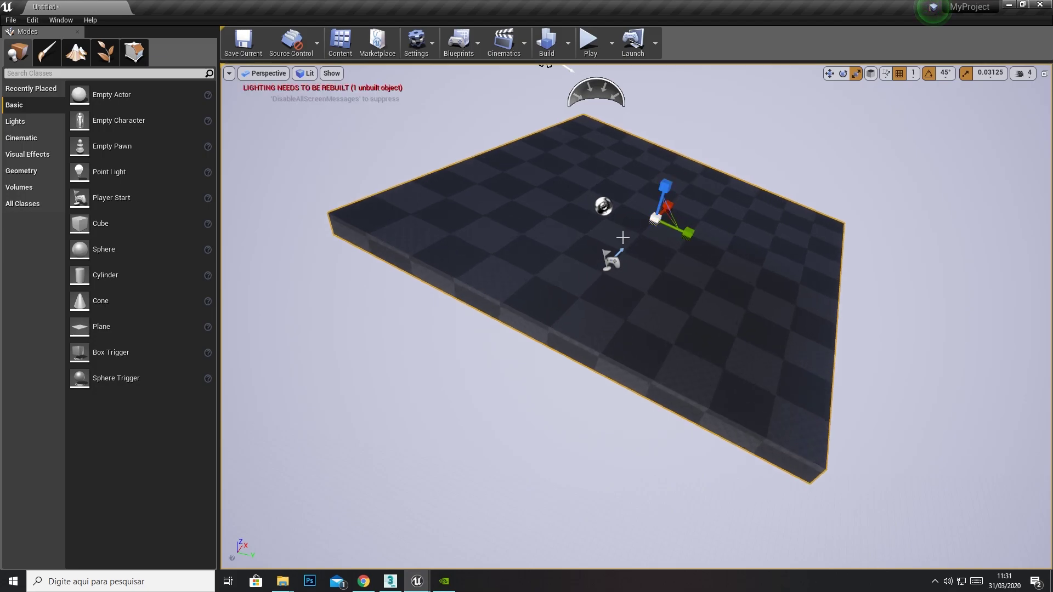
# - Raise the viewport camera speed from 2 to 4 while flying the camera around the floor
pyautogui.click(1027, 79)
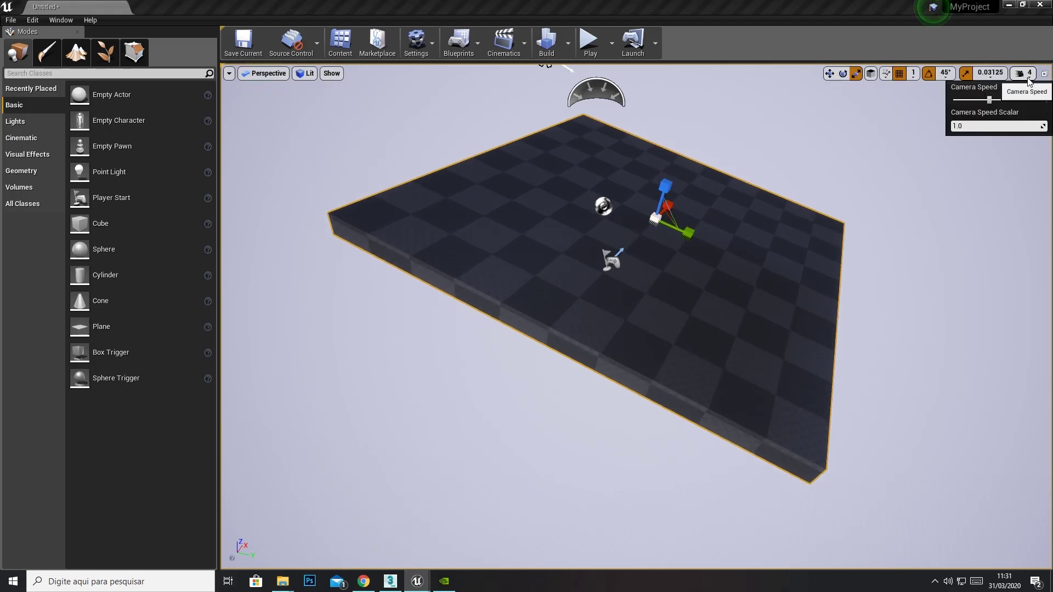
pyautogui.moveTo(666, 238); pyautogui.dragTo(666, 238)
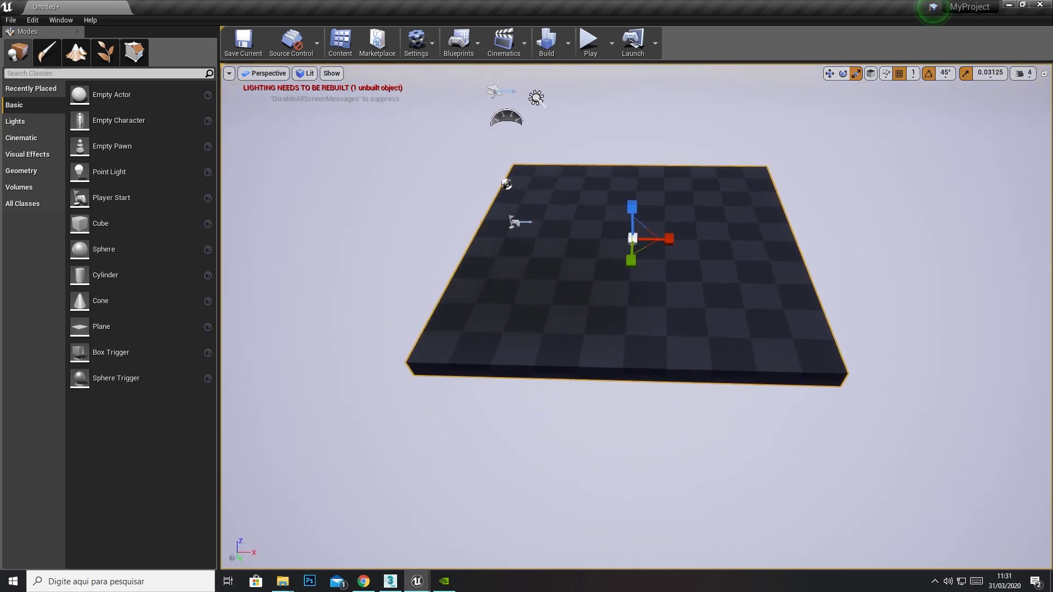
pyautogui.moveTo(666, 238); pyautogui.dragTo(666, 238, button='right')
pyautogui.click(1027, 75)
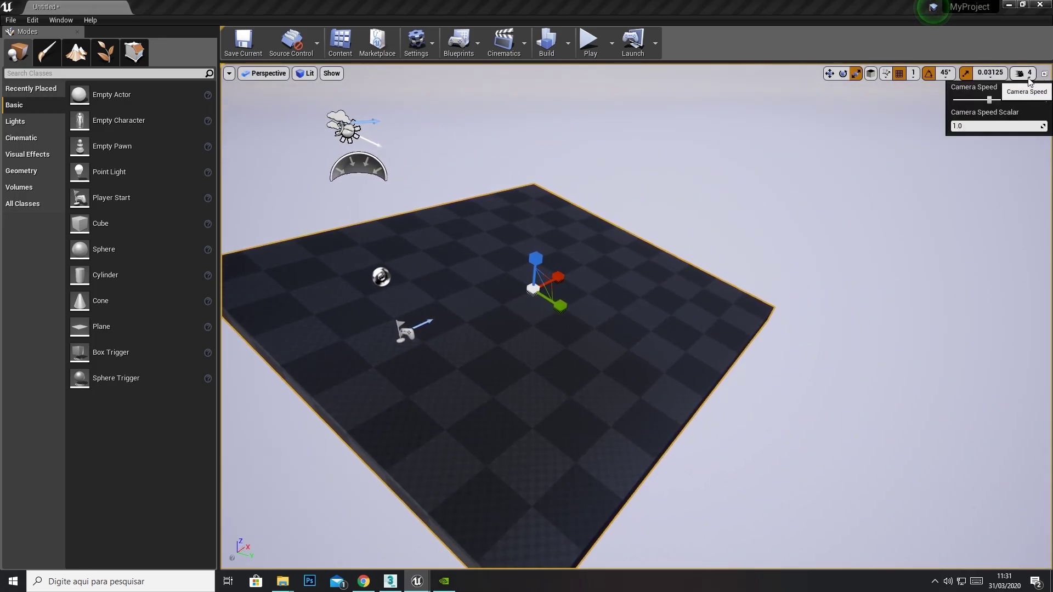
pyautogui.moveTo(616, 310); pyautogui.dragTo(624, 303, button='right')
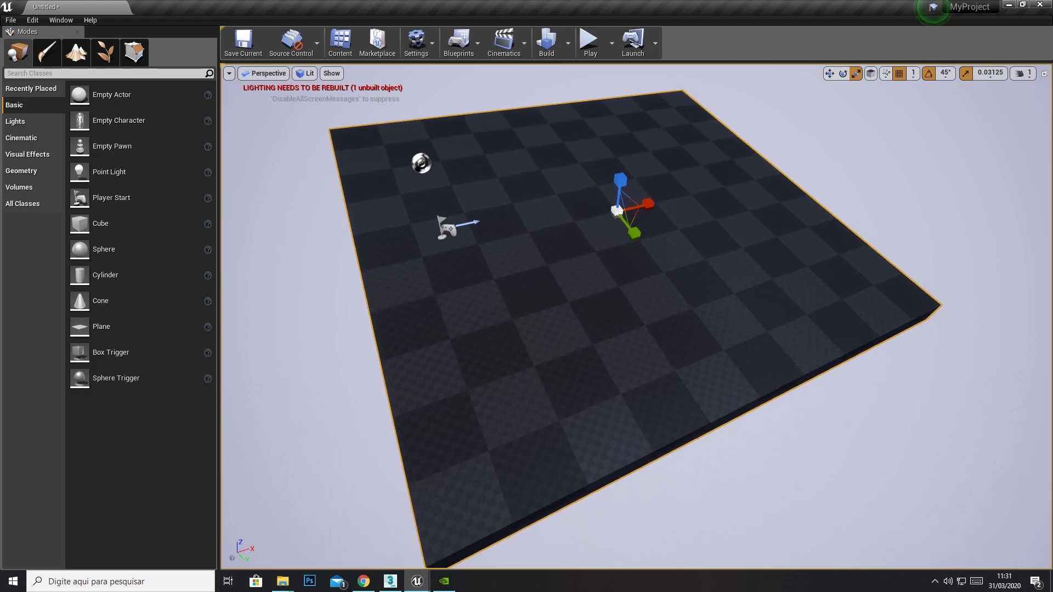
pyautogui.click(1029, 75)
pyautogui.moveTo(970, 101); pyautogui.dragTo(1023, 75, button='right')
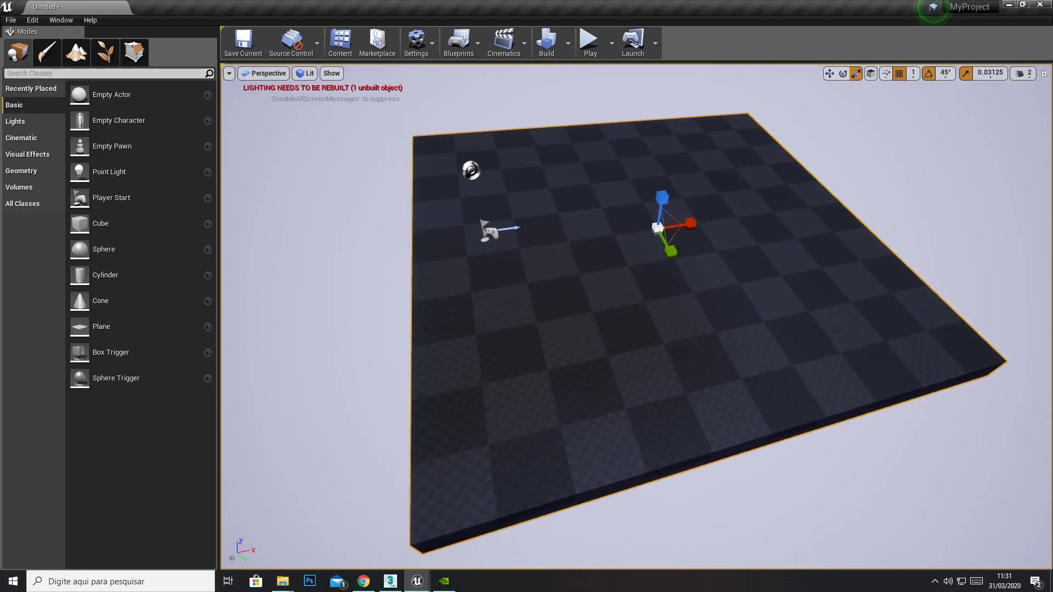
pyautogui.click(1023, 75)
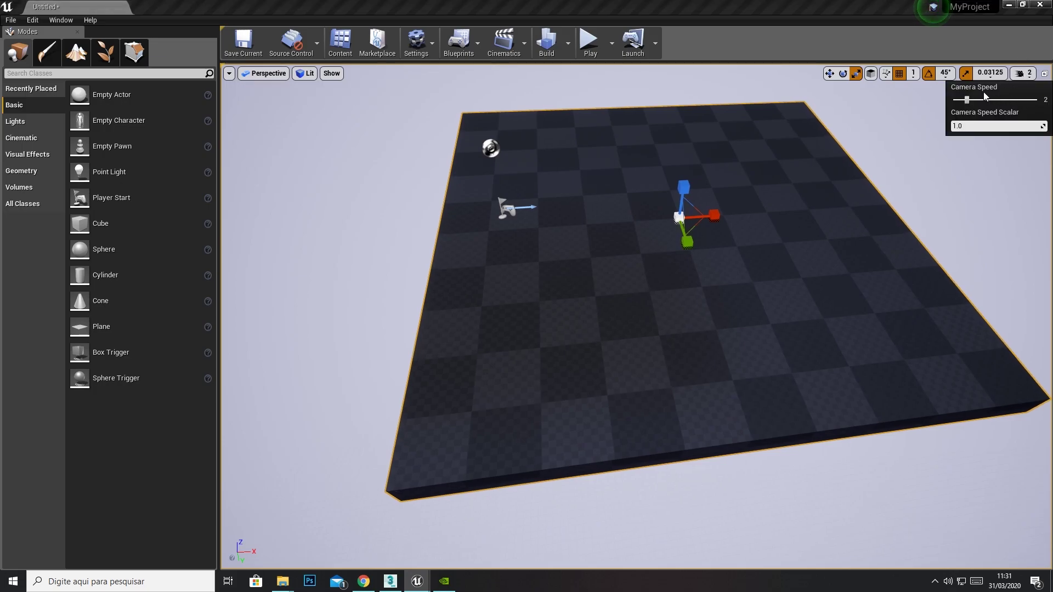
pyautogui.moveTo(906, 117); pyautogui.dragTo(899, 131, button='right')
pyautogui.click(1023, 74)
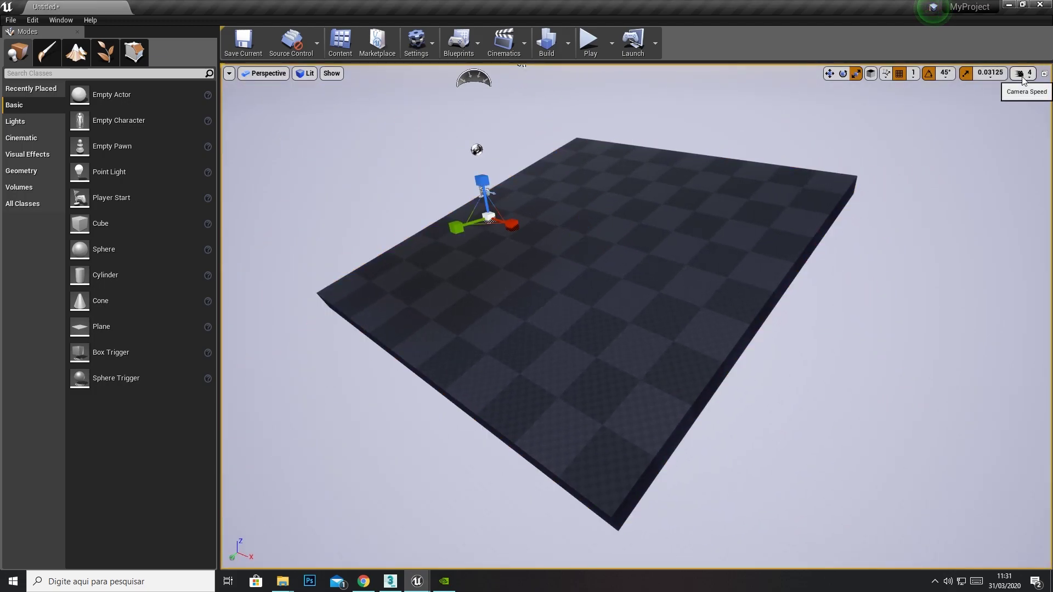
pyautogui.click(1023, 75)
# - Bump the camera speed, then zoom and tilt to look down on the whole floor slab from in front
pyautogui.moveTo(1015, 101); pyautogui.dragTo(1028, 103)
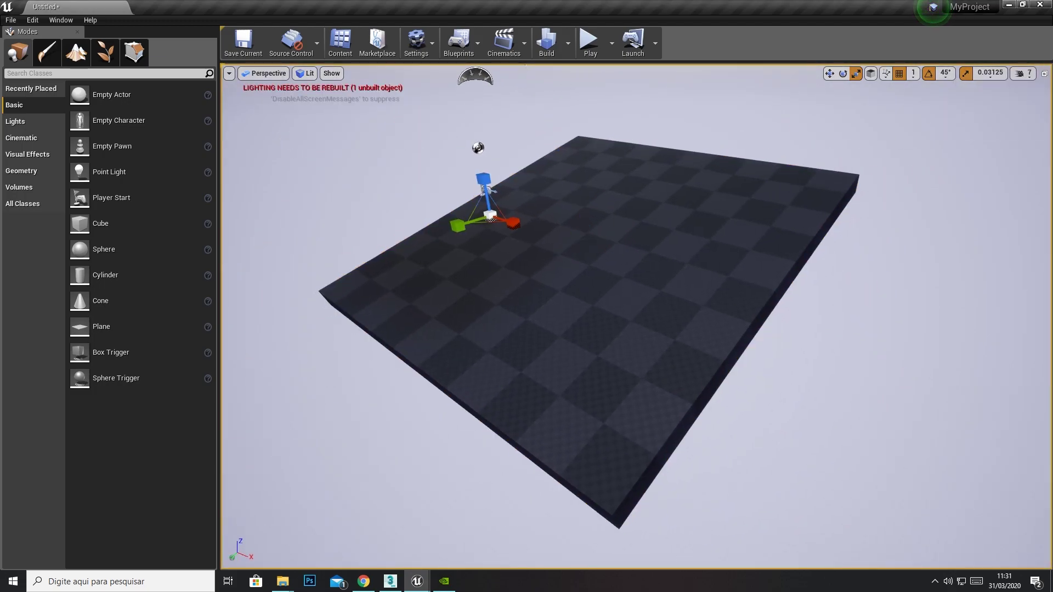
pyautogui.scroll(-10, 636, 329)
pyautogui.moveTo(636, 329)
pyautogui.mouseDown(button='right')
pyautogui.moveTo(581, 247)
pyautogui.moveTo(636, 356)
pyautogui.mouseUp(button='right')
pyautogui.scroll(8, 636, 329)
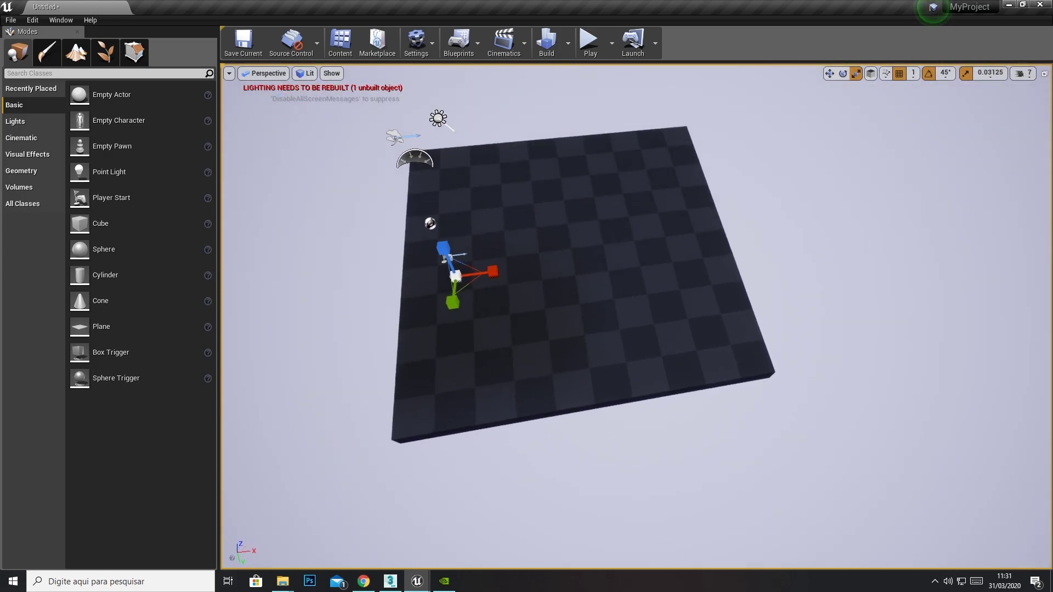
pyautogui.scroll(-3, 636, 329)
pyautogui.scroll(-2, 636, 329)
pyautogui.scroll(3, 636, 329)
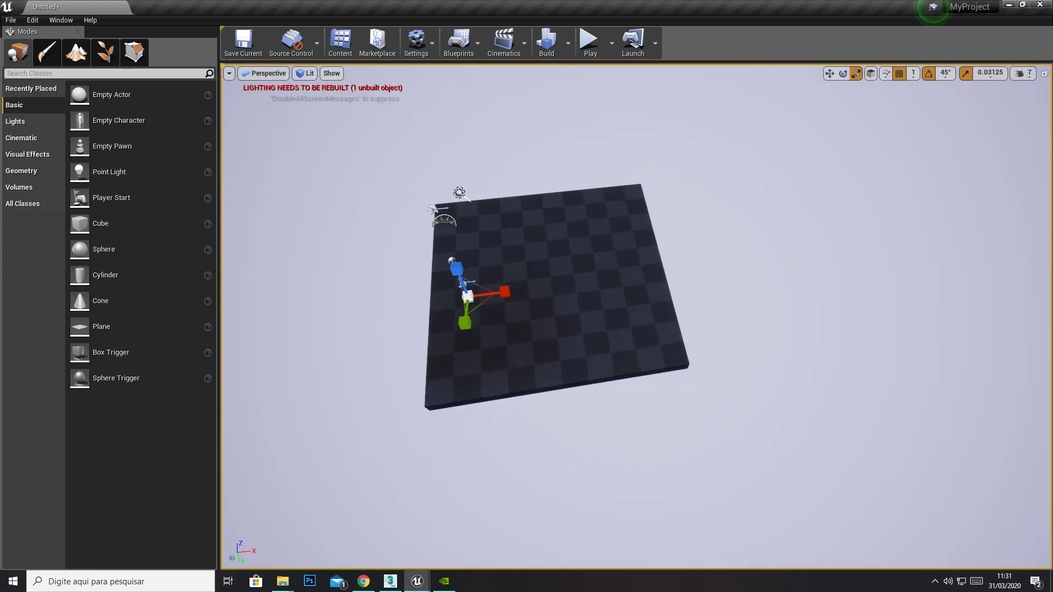
pyautogui.scroll(4, 894, 126)
pyautogui.moveTo(894, 126); pyautogui.dragTo(894, 126, button='right')
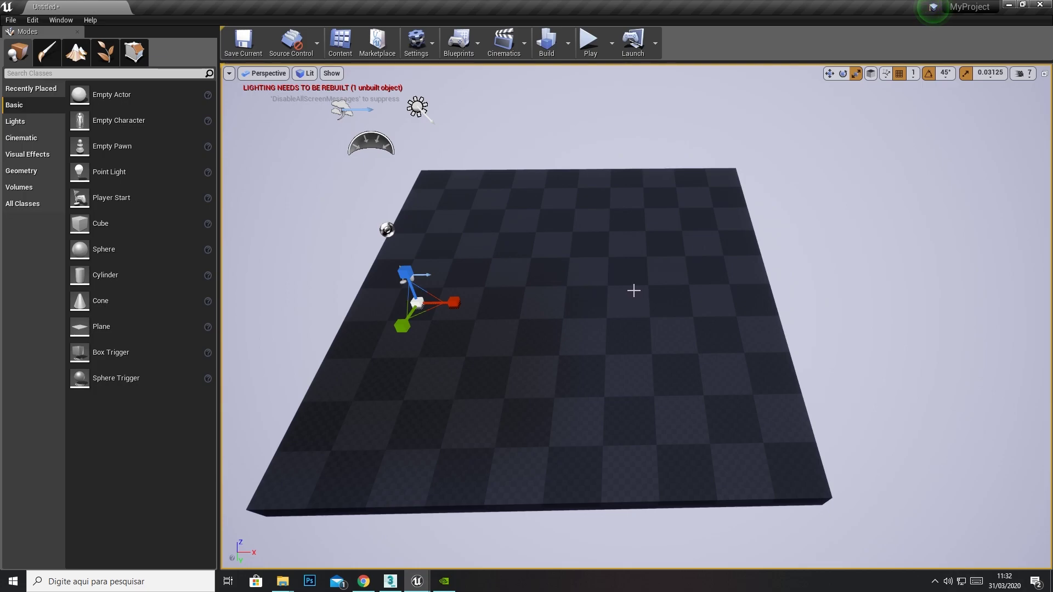
# - Switch the floor to the translate tool and set the camera speed to 3
pyautogui.press('w')
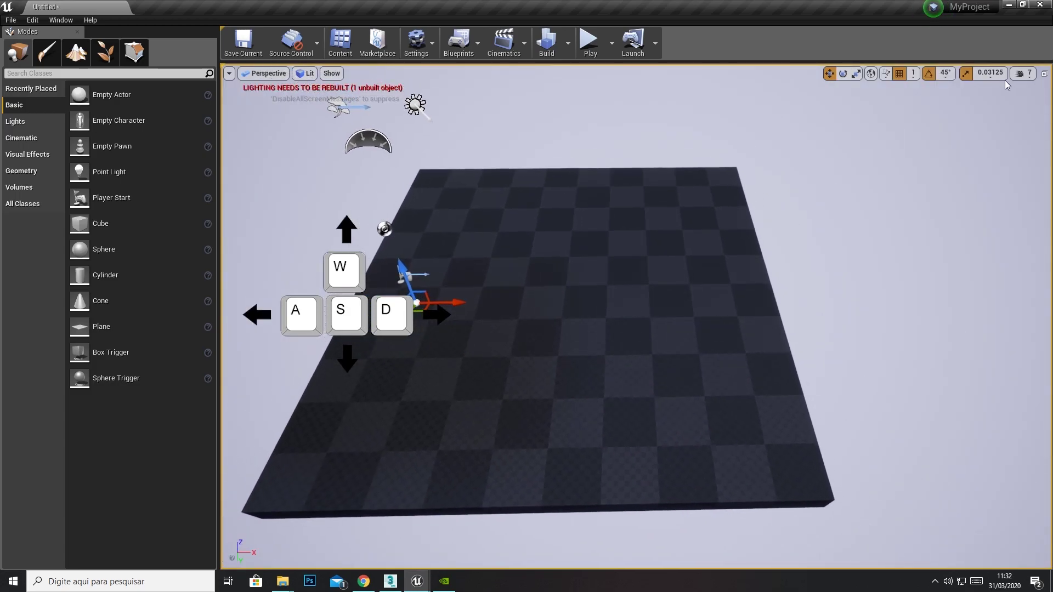
pyautogui.click(1023, 73)
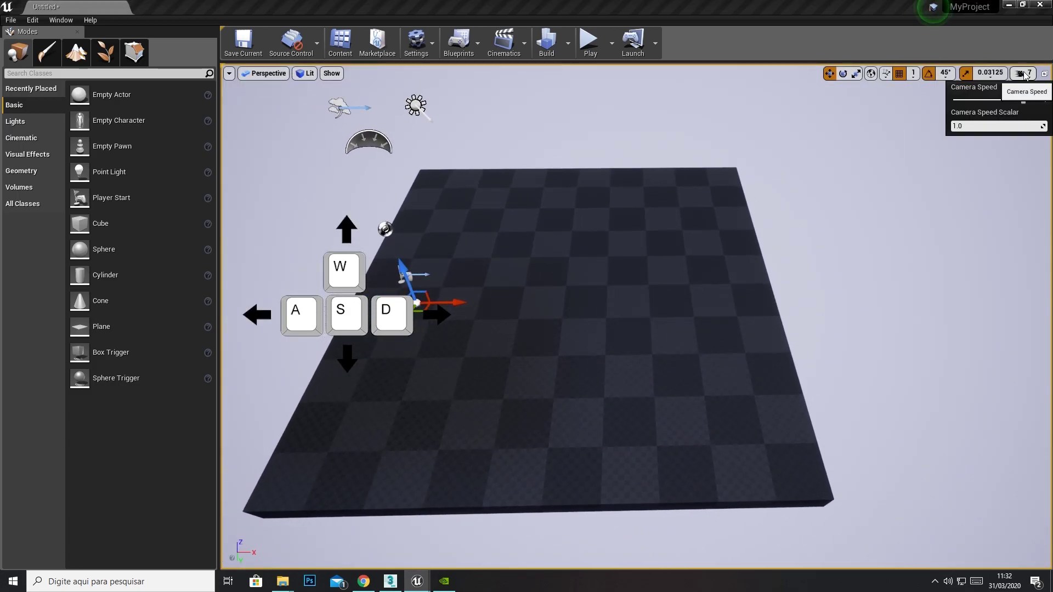
pyautogui.click(972, 104)
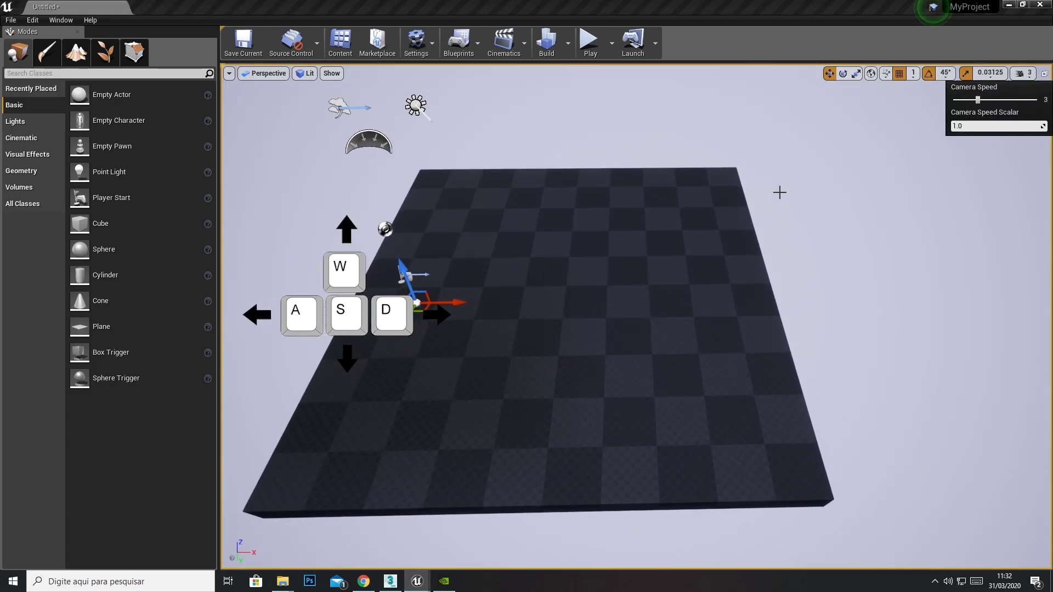
# - Fly the camera in close over the floor, then strafe left and right across it
pyautogui.scroll(3, 530, 234)
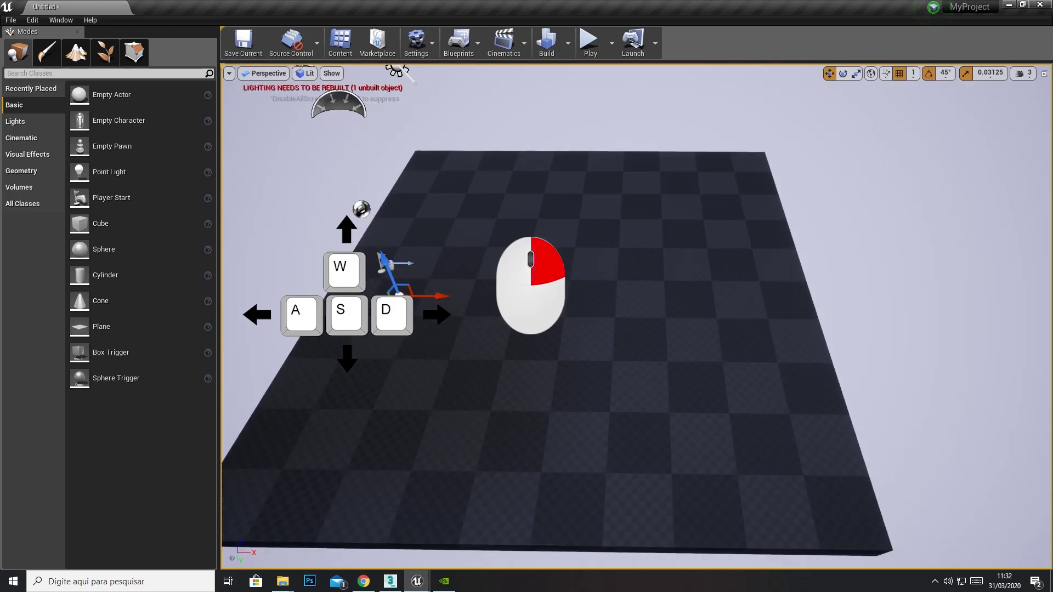
pyautogui.moveTo(530, 285); pyautogui.dragTo(531, 300, button='right')
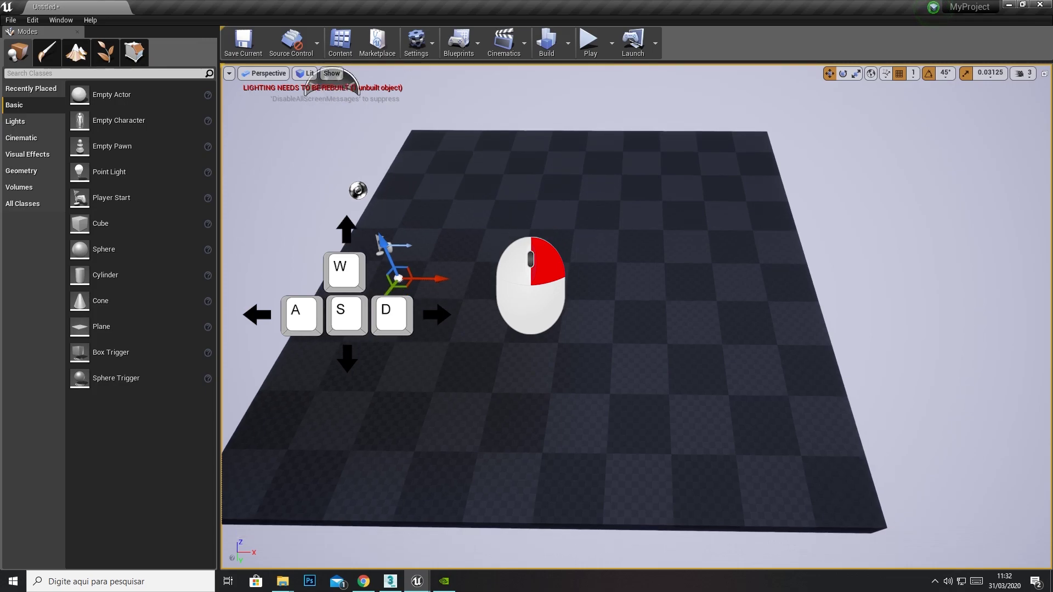
pyautogui.press('w')
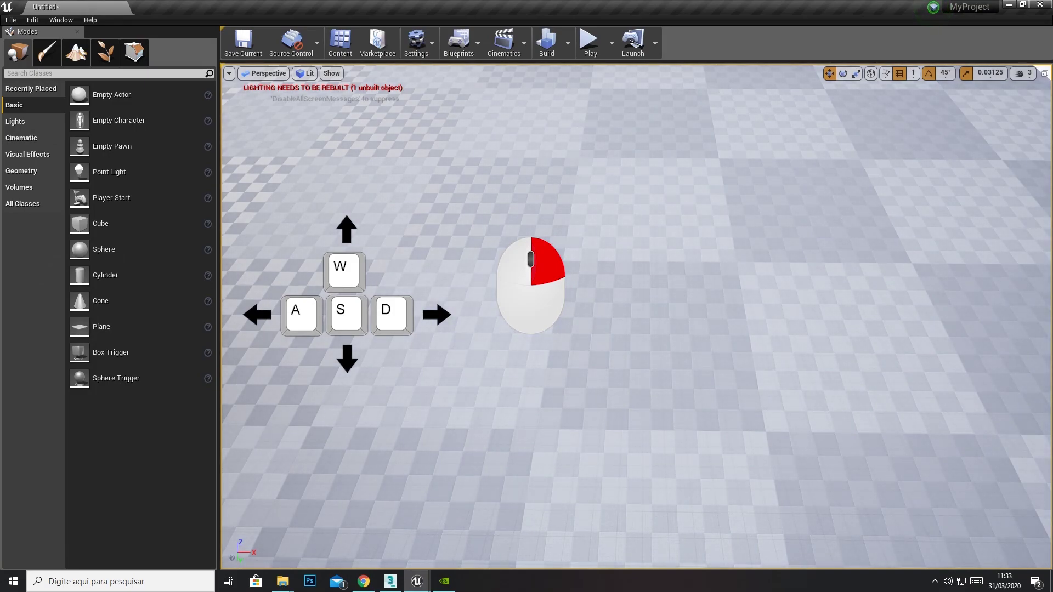
pyautogui.scroll(-2, 635, 317)
pyautogui.scroll(-3, 636, 316)
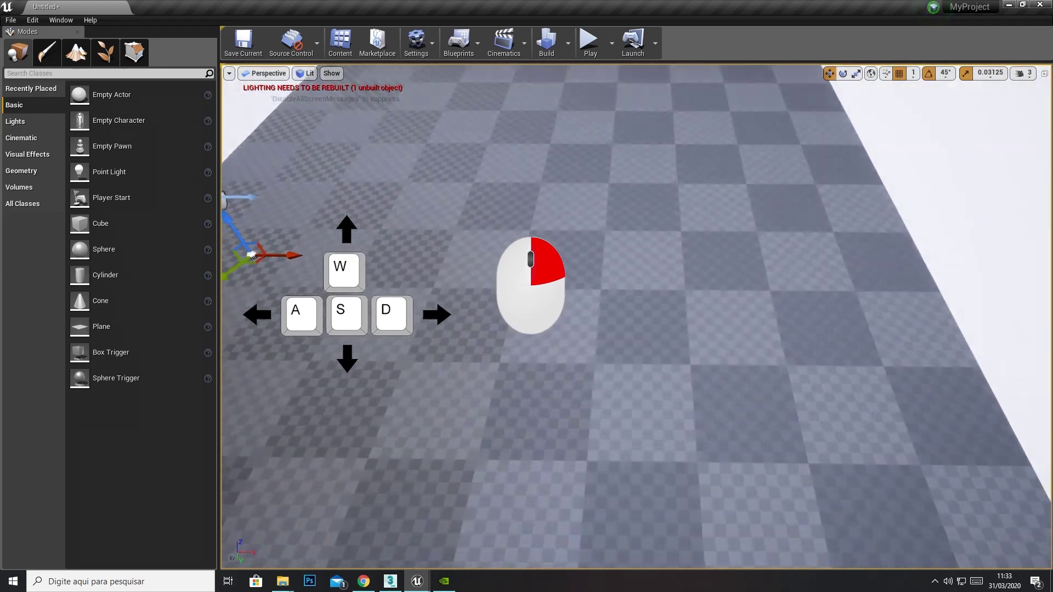
pyautogui.scroll(-3, 636, 317)
pyautogui.scroll(-2, 636, 316)
pyautogui.scroll(-2, 636, 317)
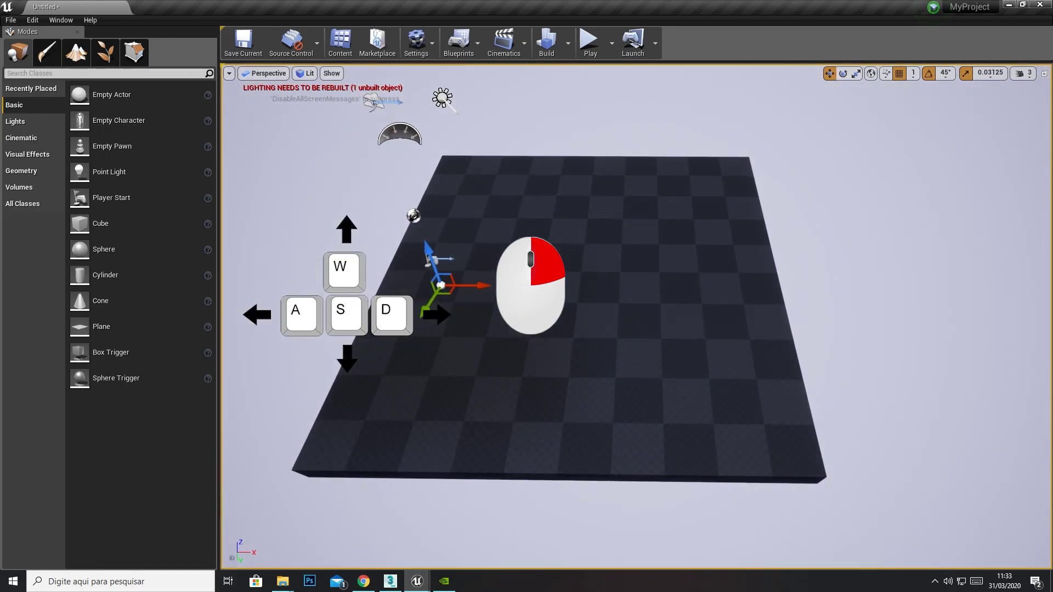
pyautogui.press('a')
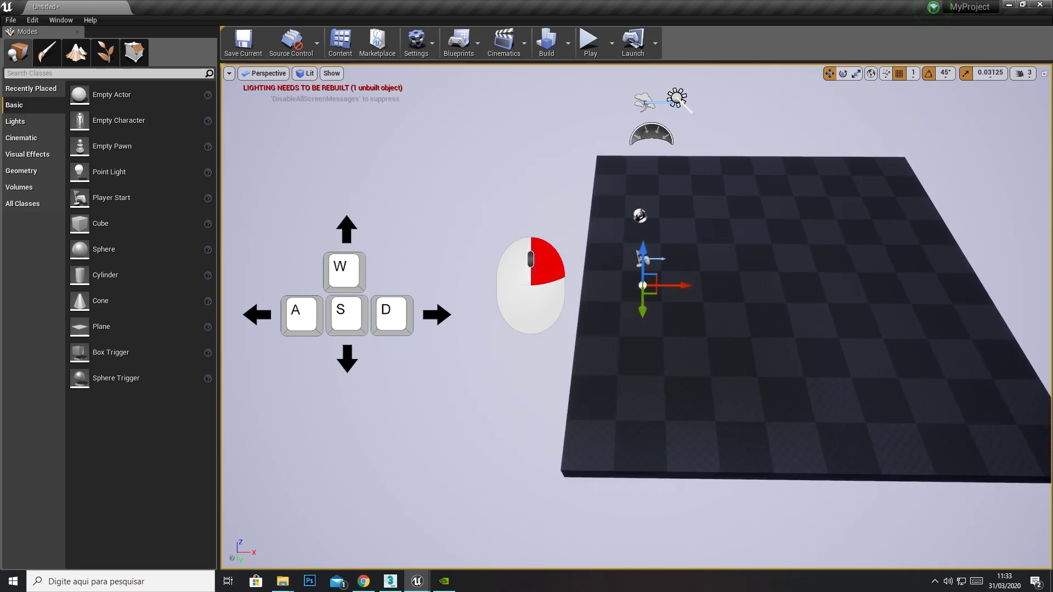
pyautogui.press('d')
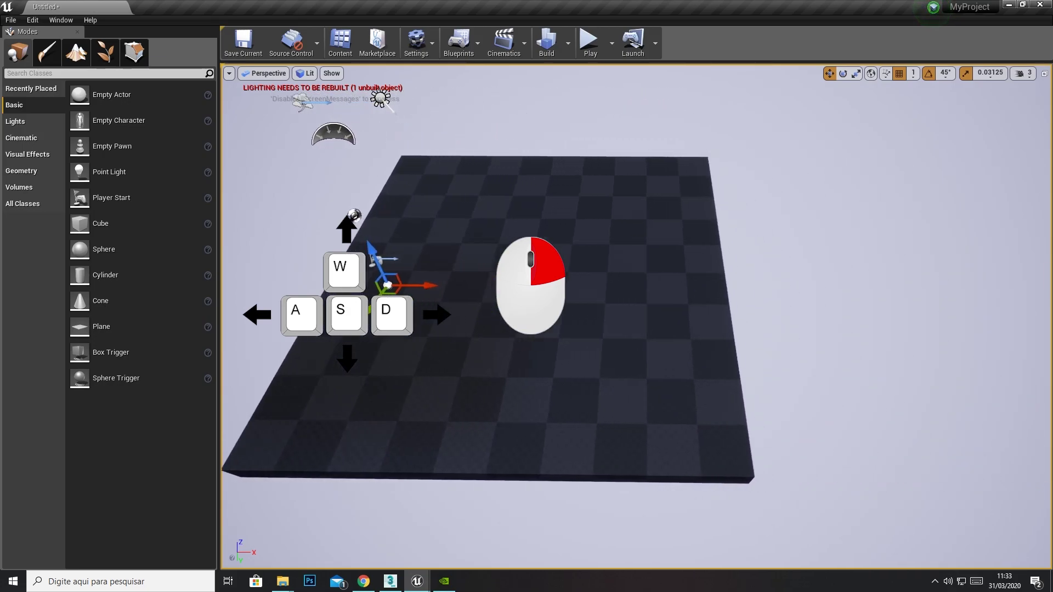
pyautogui.press('d')
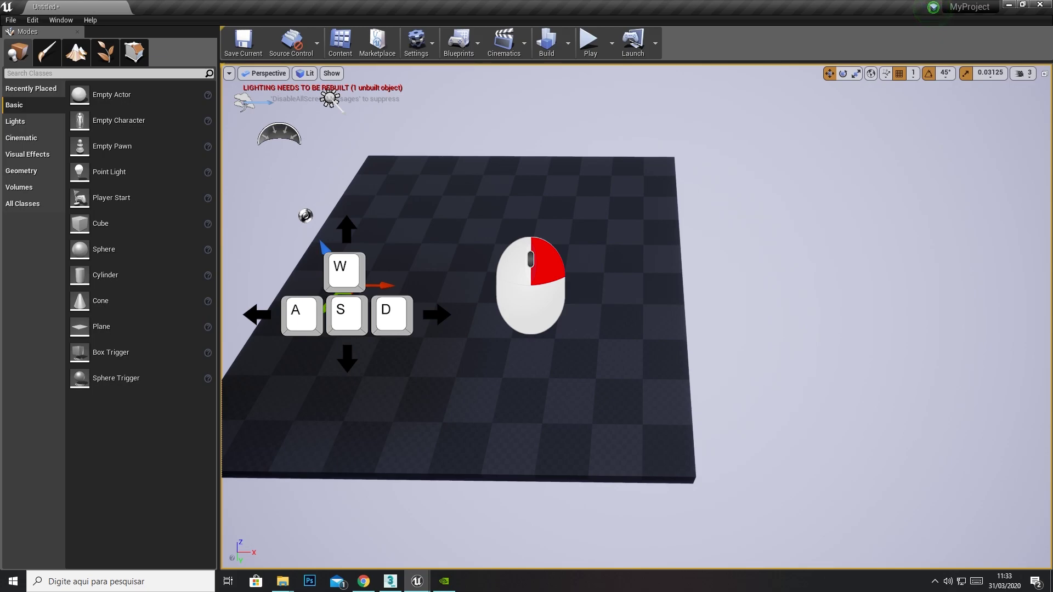
# - Fly over the floor, turn the view, then pull back to frame the whole slab at an angle
pyautogui.press('w')
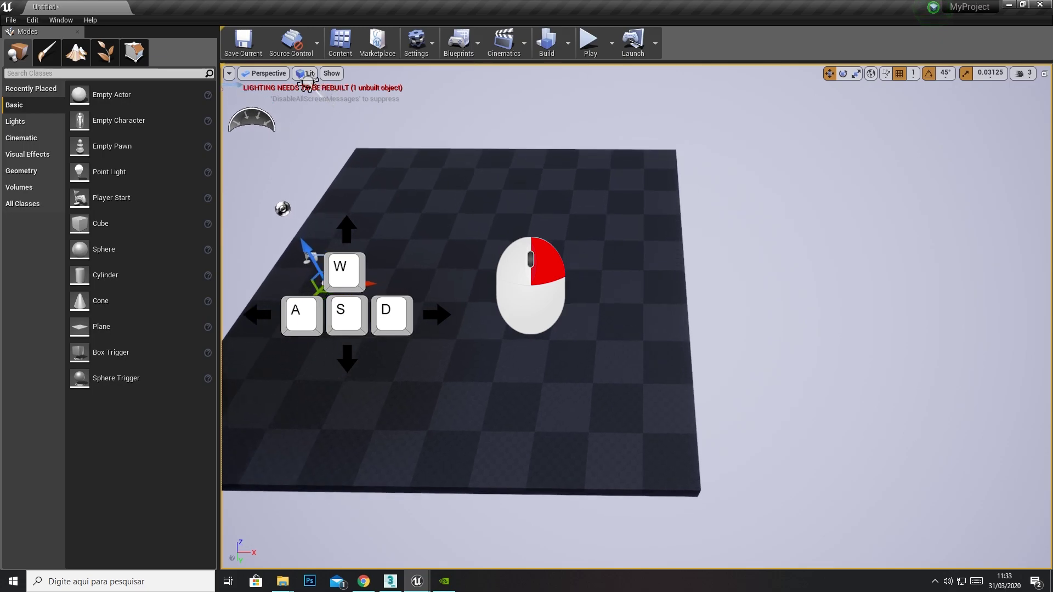
pyautogui.press('s')
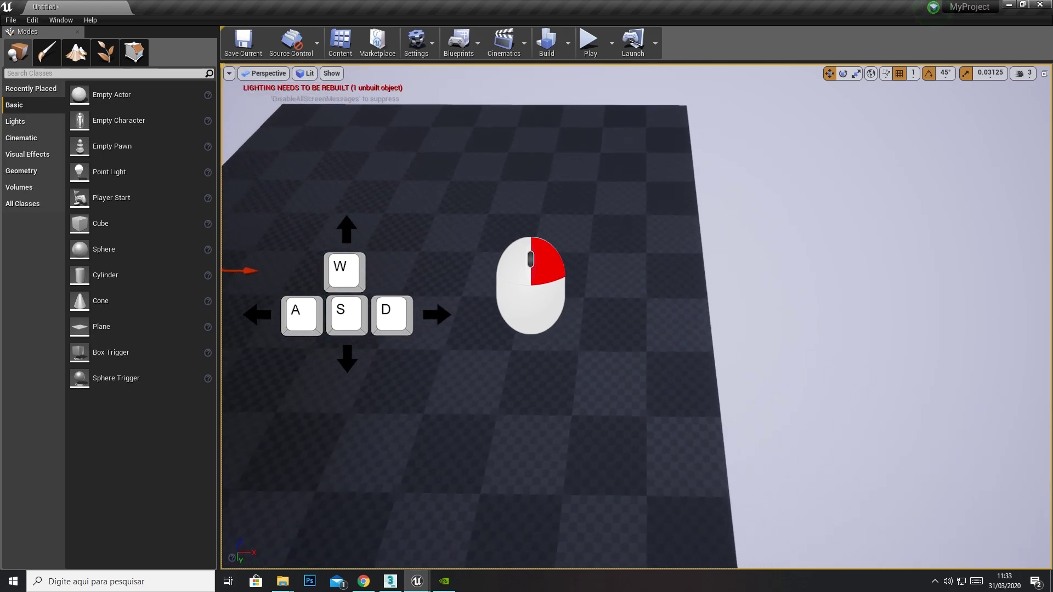
pyautogui.moveTo(636, 296)
pyautogui.mouseDown(button='right')
pyautogui.moveTo(417, 290)
pyautogui.moveTo(450, 291)
pyautogui.moveTo(417, 258)
pyautogui.moveTo(439, 263)
pyautogui.moveTo(438, 296)
pyautogui.mouseUp(button='right')
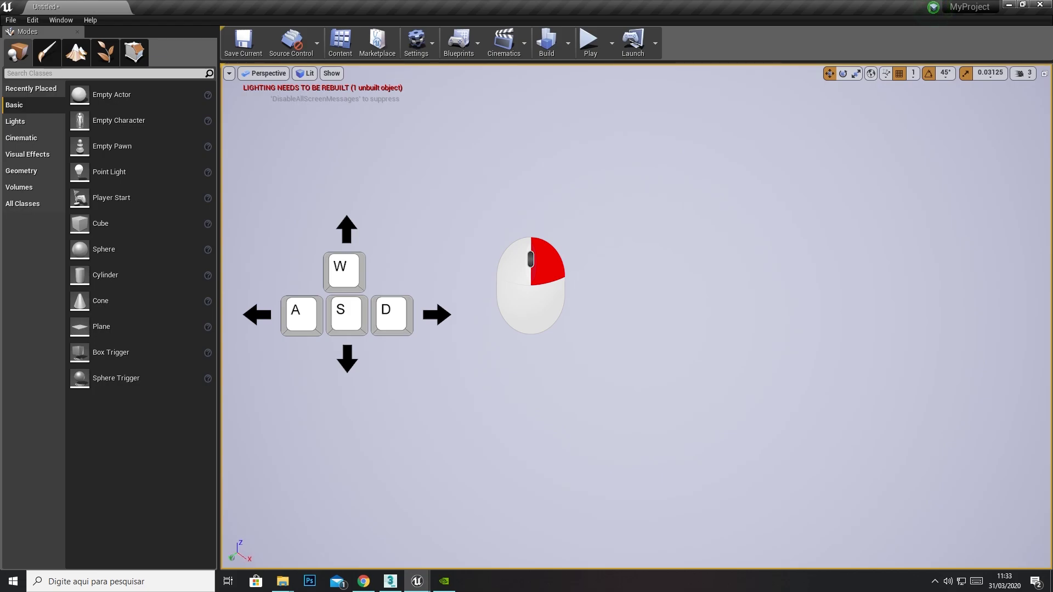
pyautogui.moveTo(438, 296)
pyautogui.mouseDown(button='right')
pyautogui.moveTo(449, 275)
pyautogui.moveTo(449, 307)
pyautogui.moveTo(536, 240)
pyautogui.mouseUp(button='right')
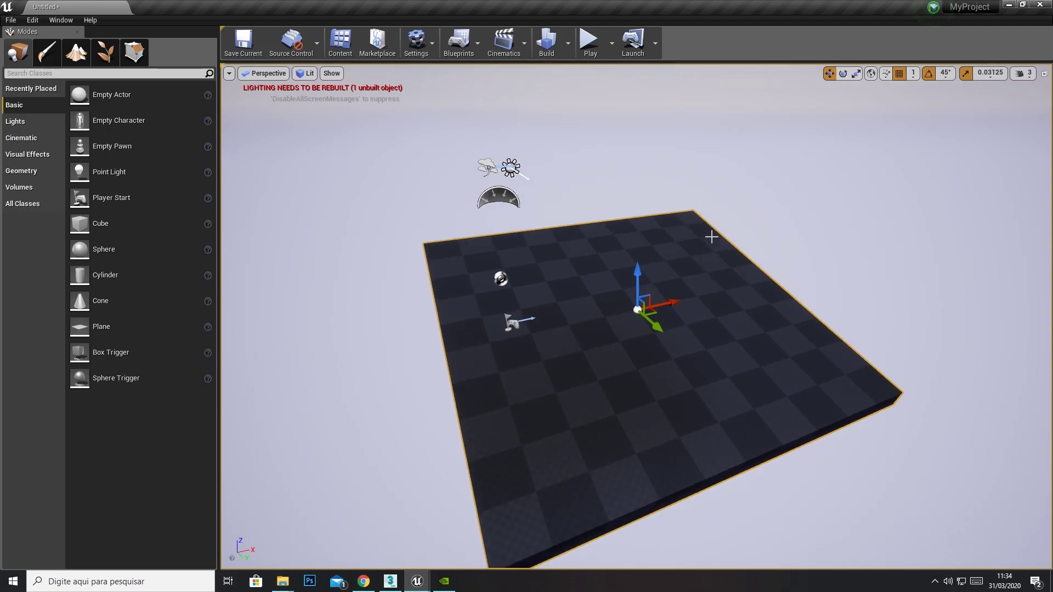
pyautogui.scroll(-3, 711, 238)
pyautogui.scroll(-3, 711, 241)
pyautogui.scroll(-2, 711, 244)
pyautogui.scroll(-2, 710, 246)
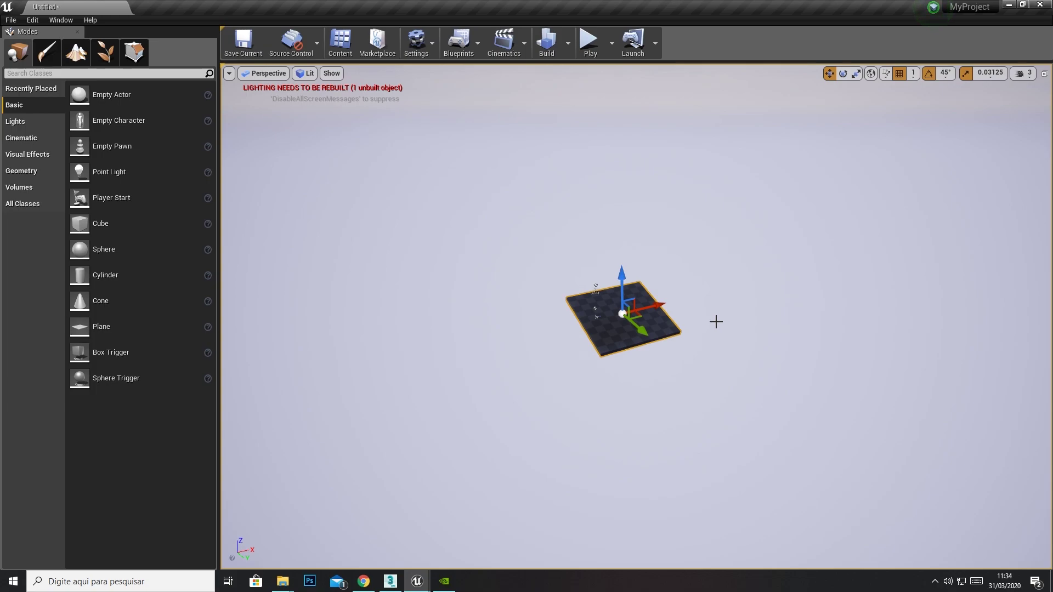
pyautogui.press('f')
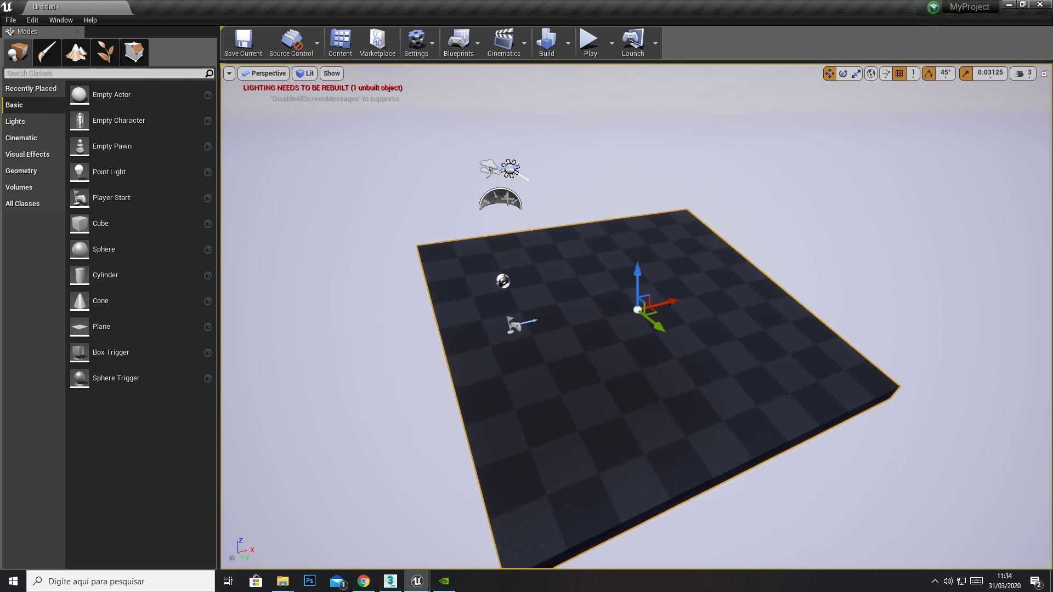
pyautogui.press('f')
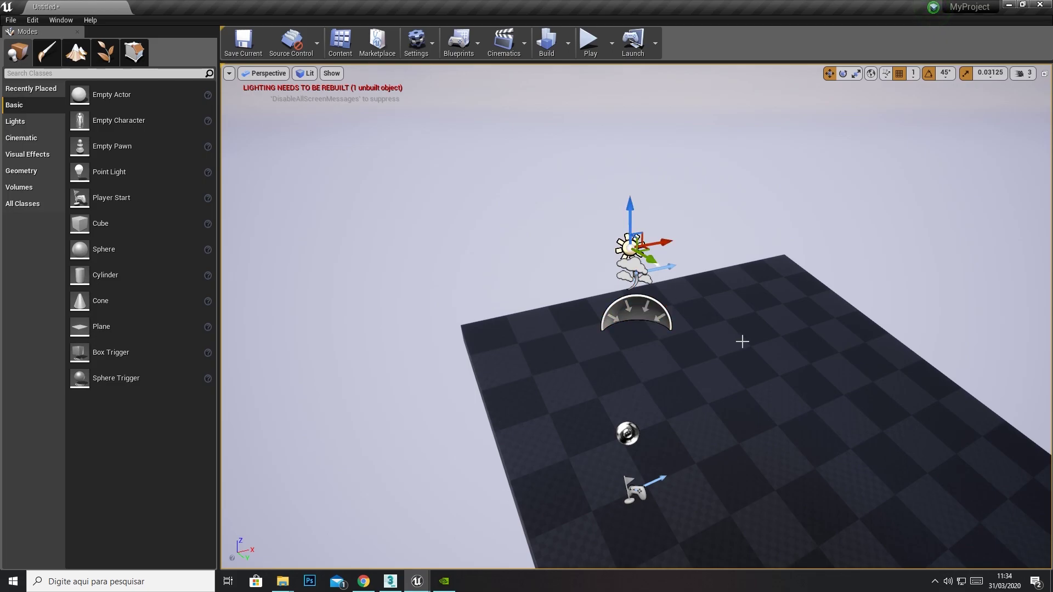
pyautogui.moveTo(742, 341); pyautogui.dragTo(741, 341, button='middle')
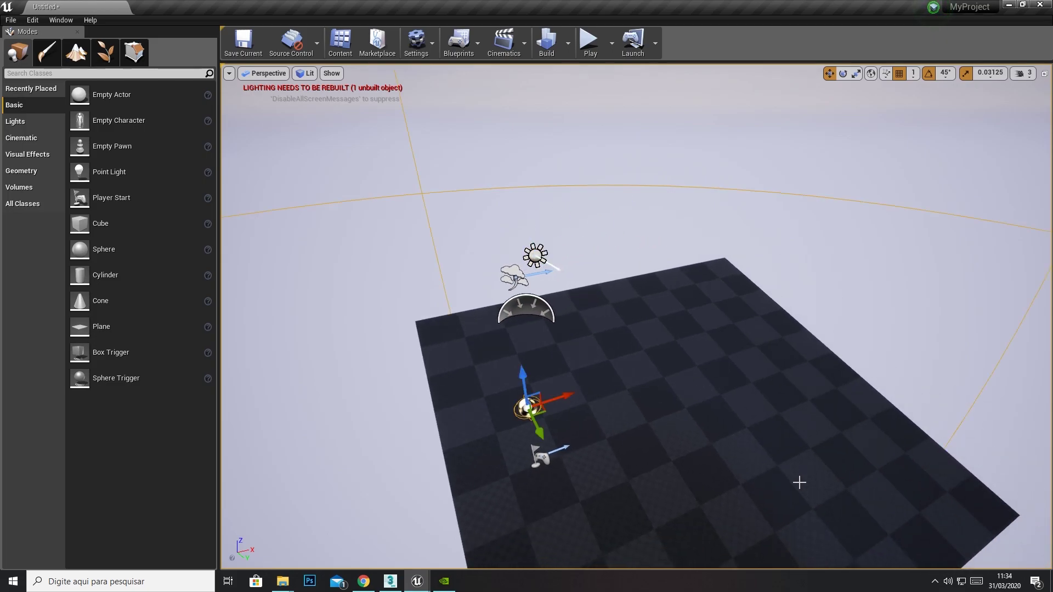
pyautogui.press('f')
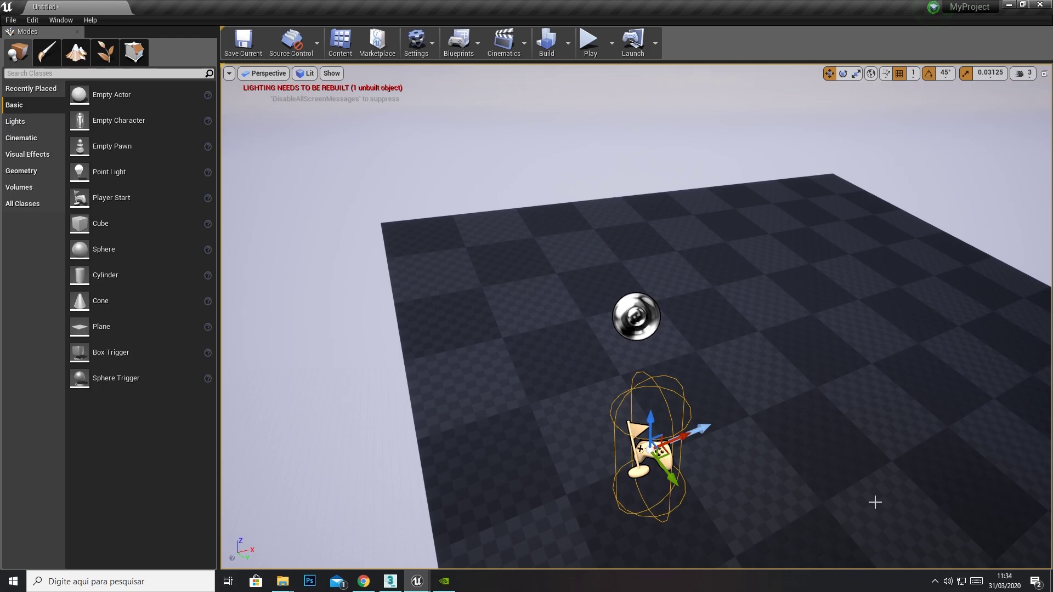
pyautogui.scroll(-3, 875, 502)
pyautogui.click(828, 323)
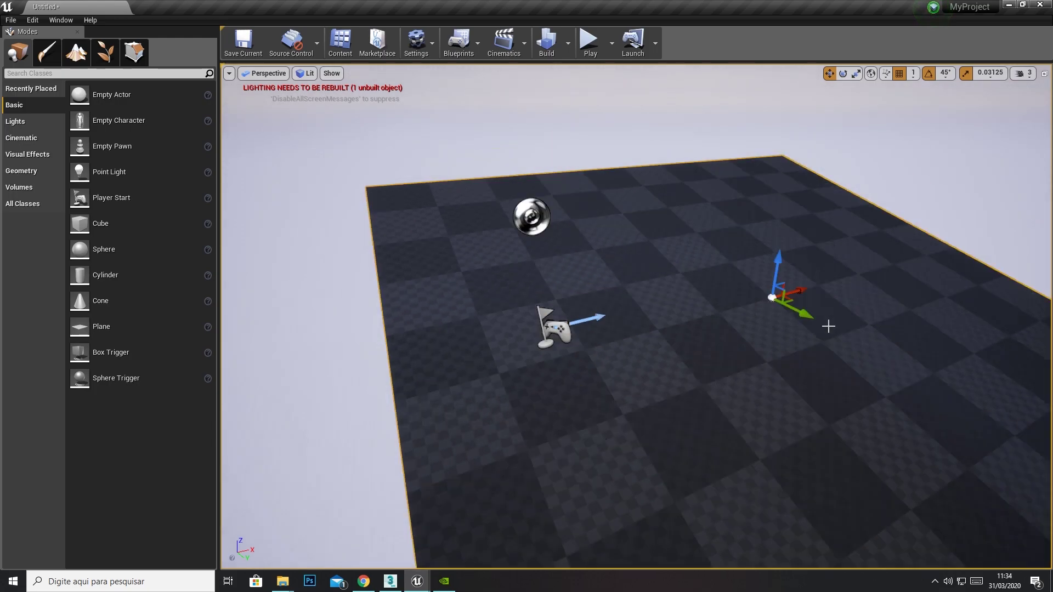
pyautogui.press('f')
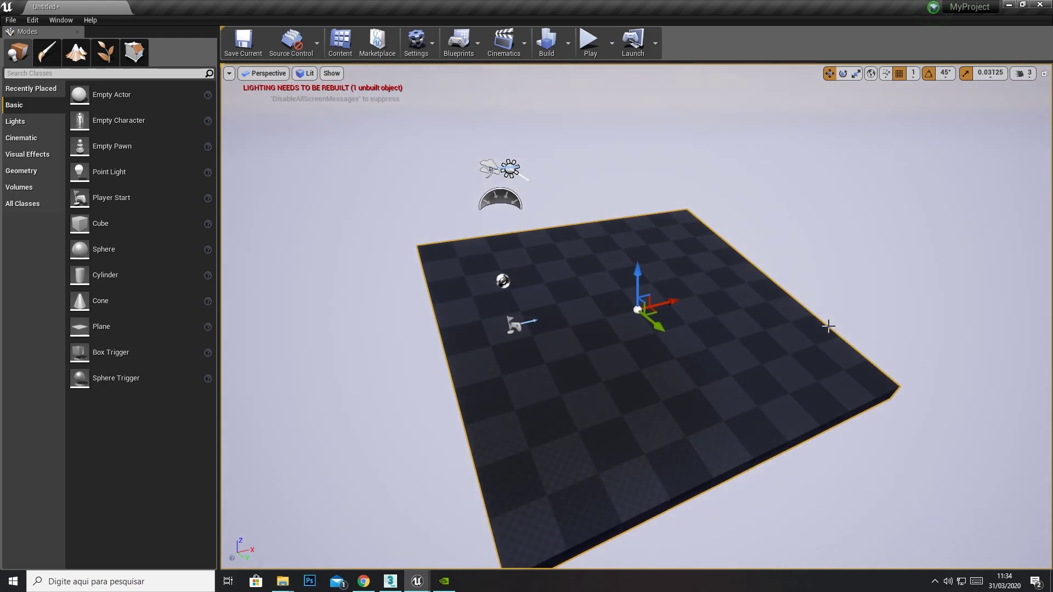